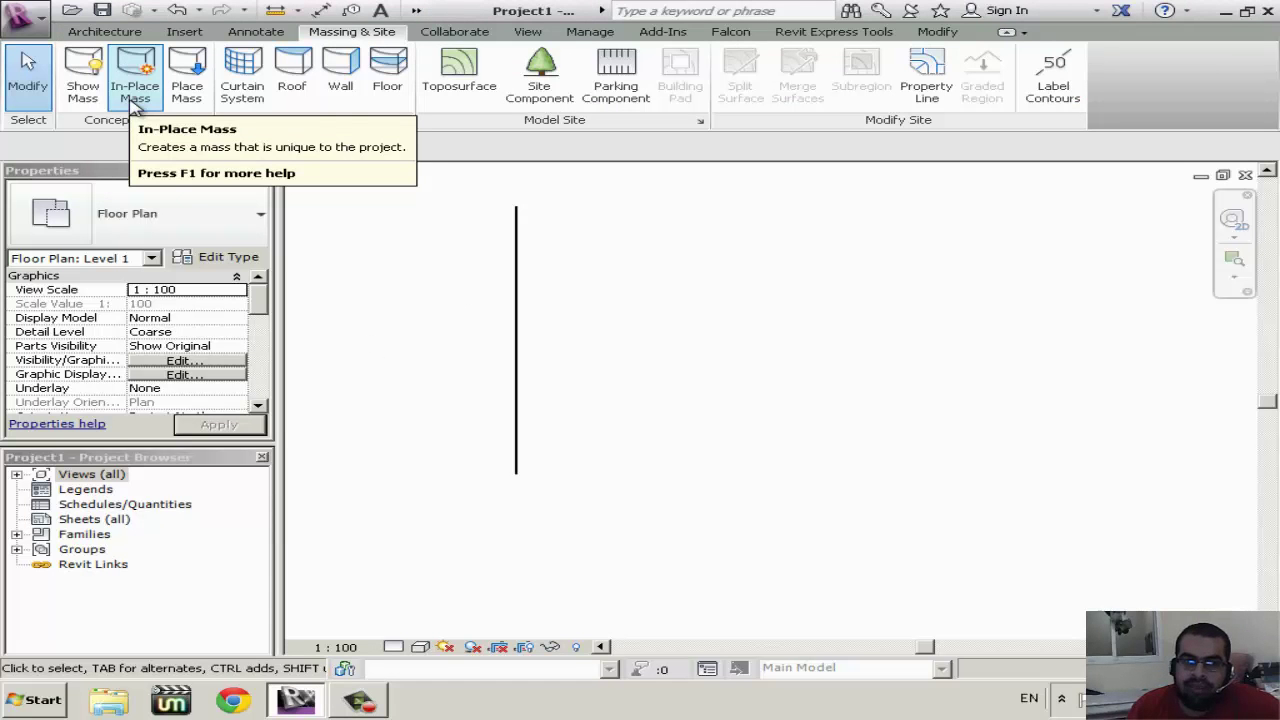
Start an in-place mass, dismiss the Show Mass notice, and keep the name Mass 1
left_click(136, 106)
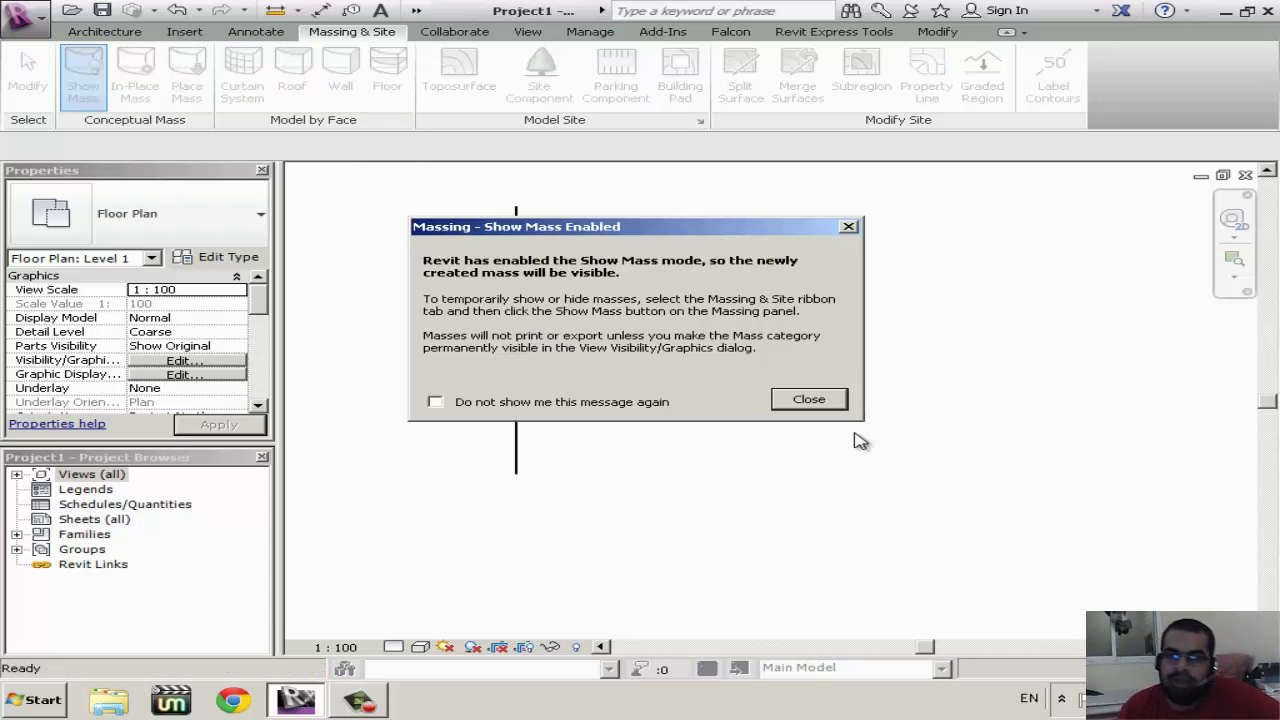
left_click(795, 402)
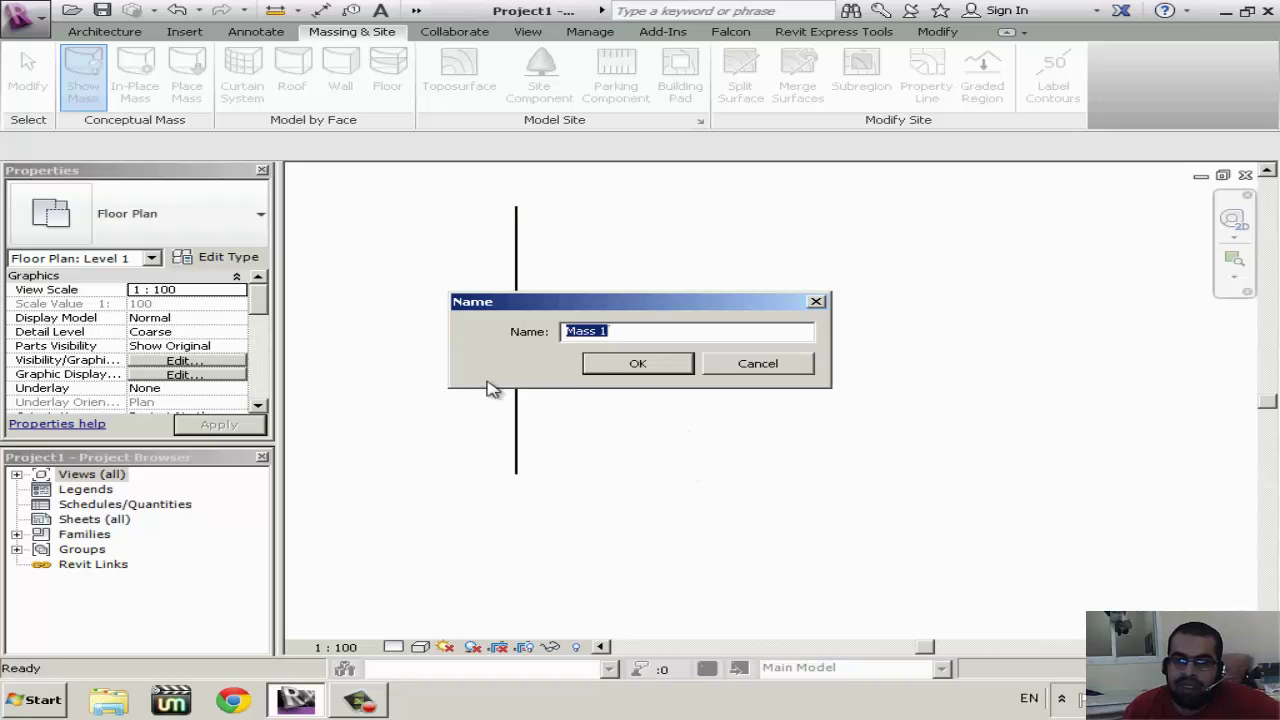
left_click(600, 372)
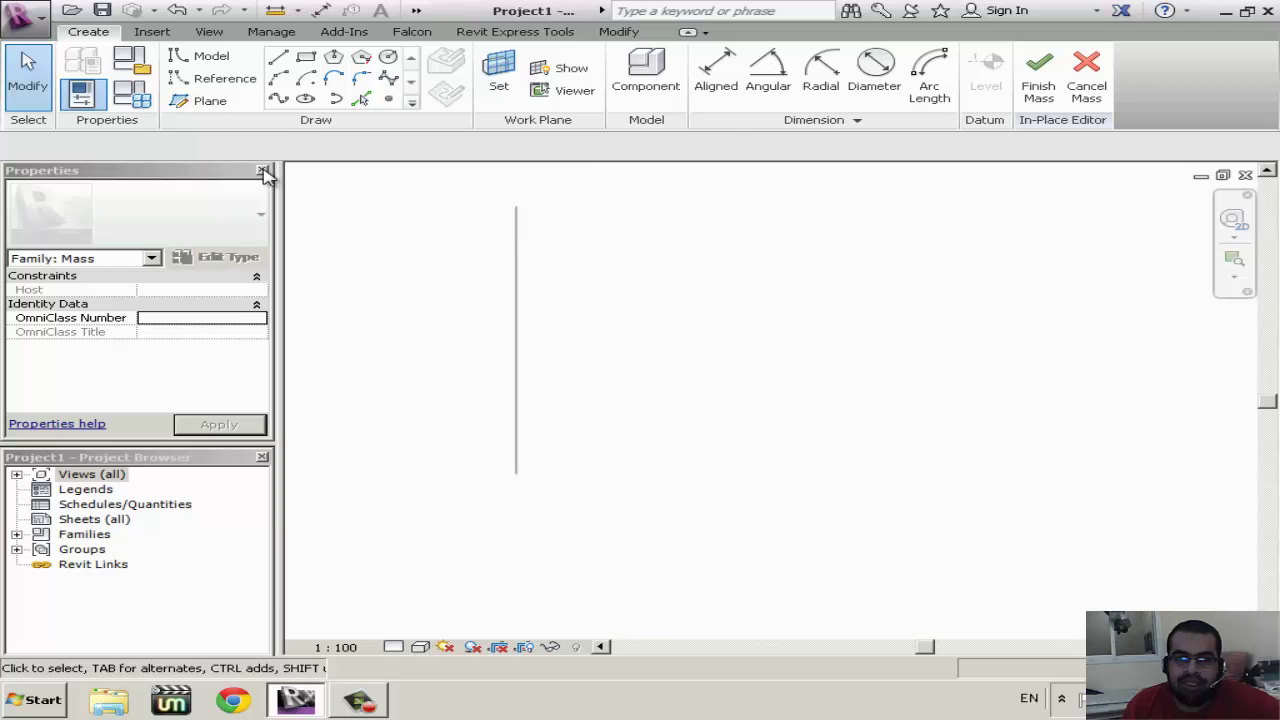
Chain three start-end-radius arcs into a closed, lobed loop on Level 1
left_click(280, 80)
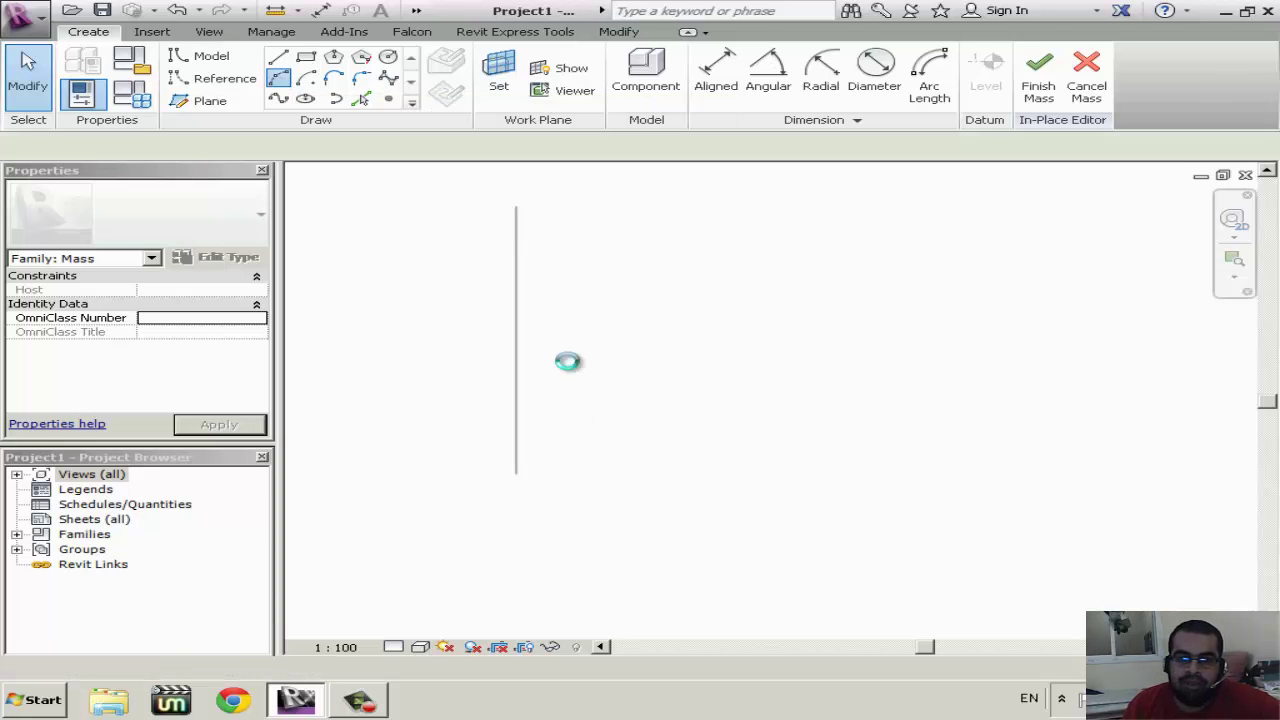
left_click(581, 382)
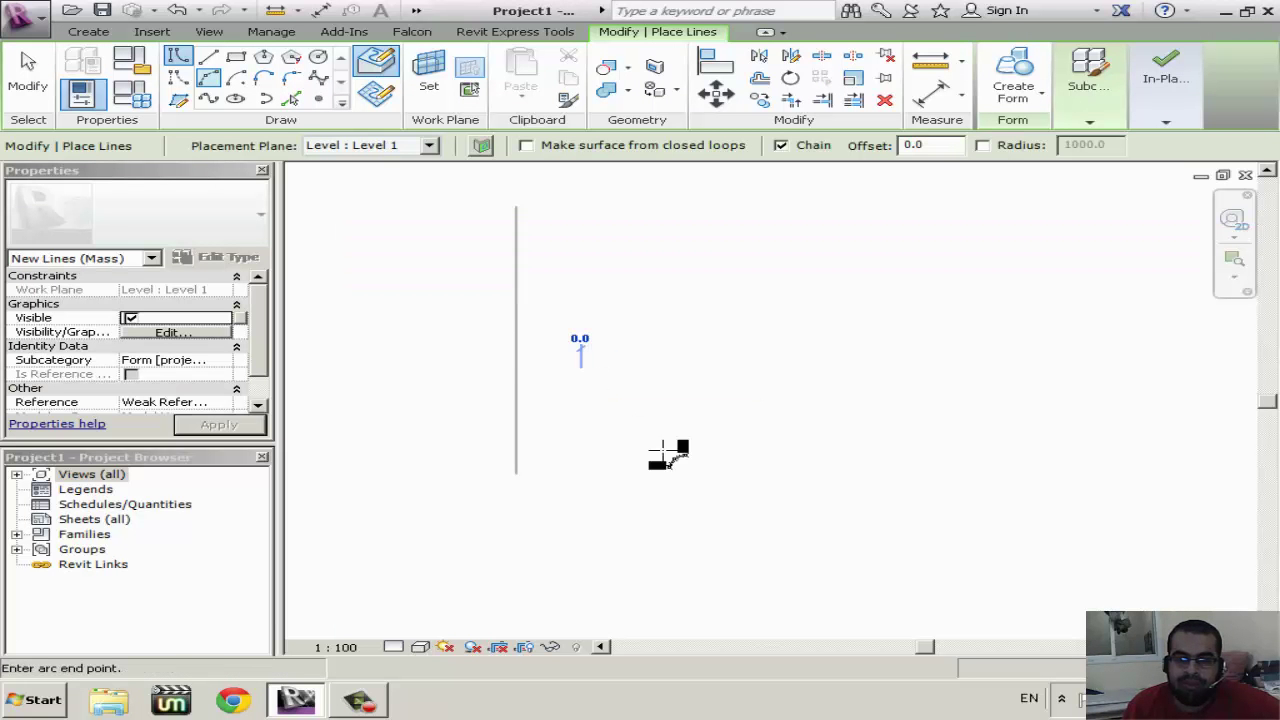
left_click(720, 458)
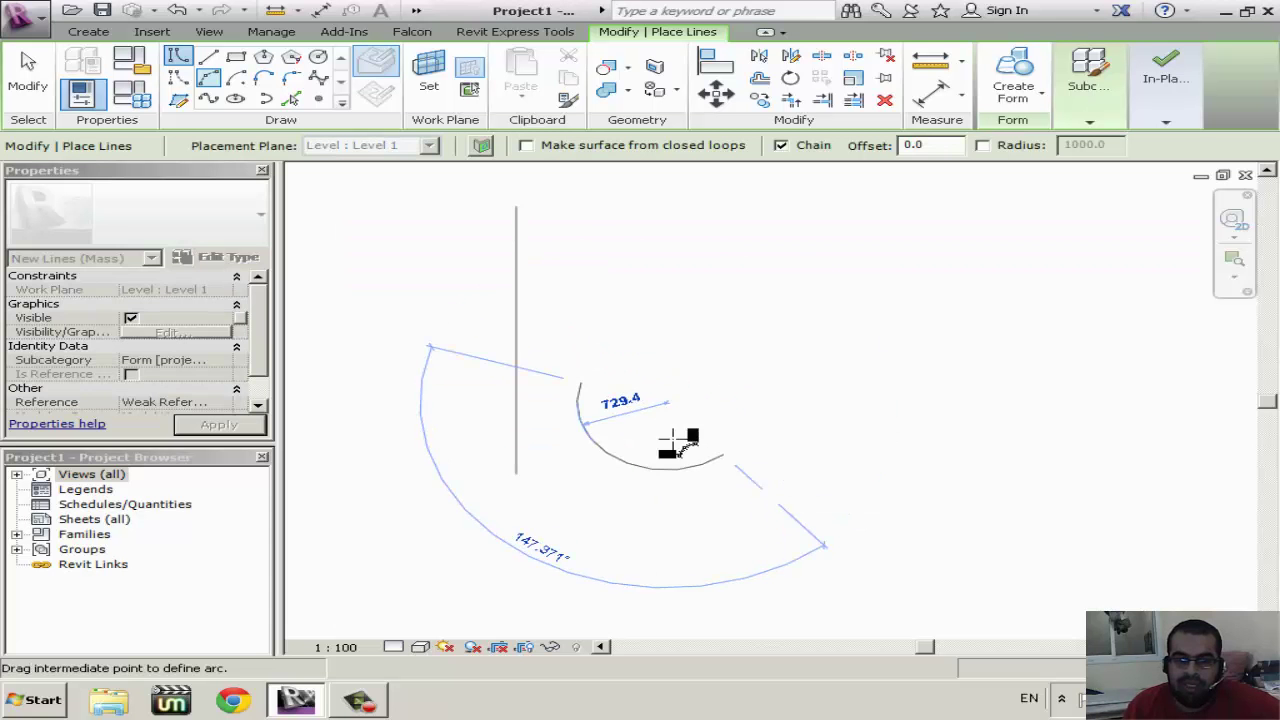
left_click(676, 445)
left_click(792, 288)
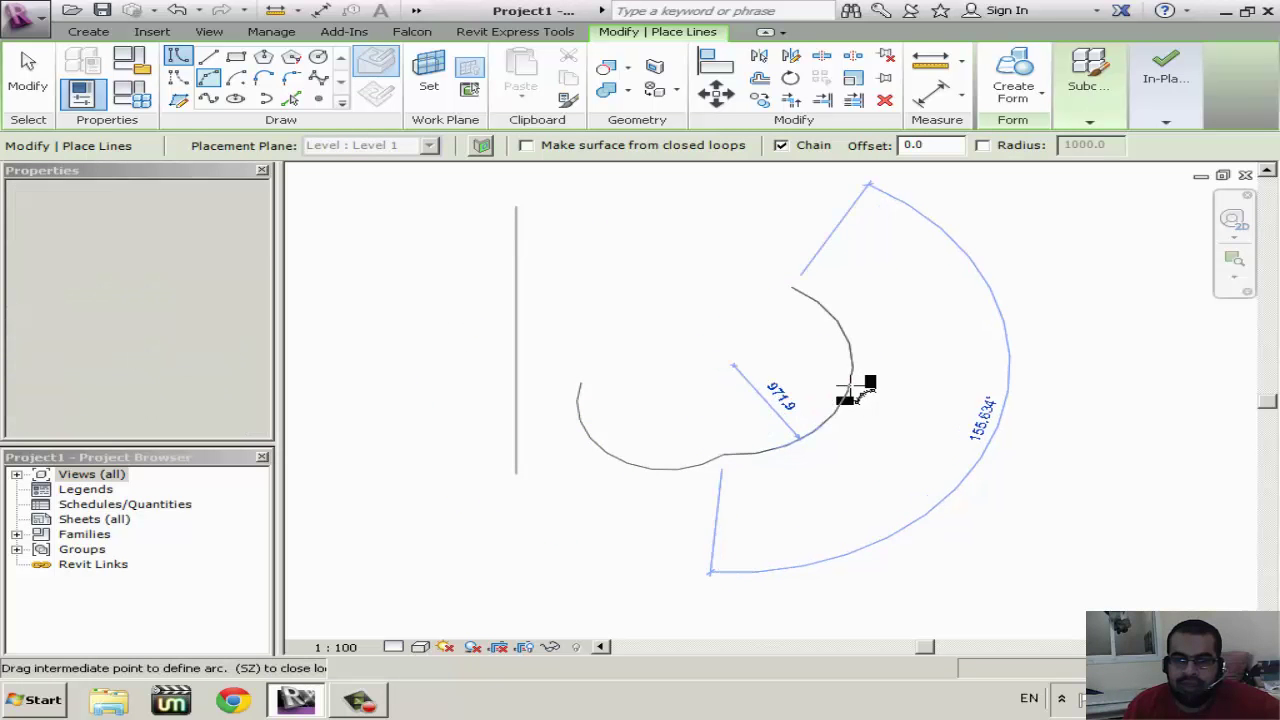
left_click(865, 398)
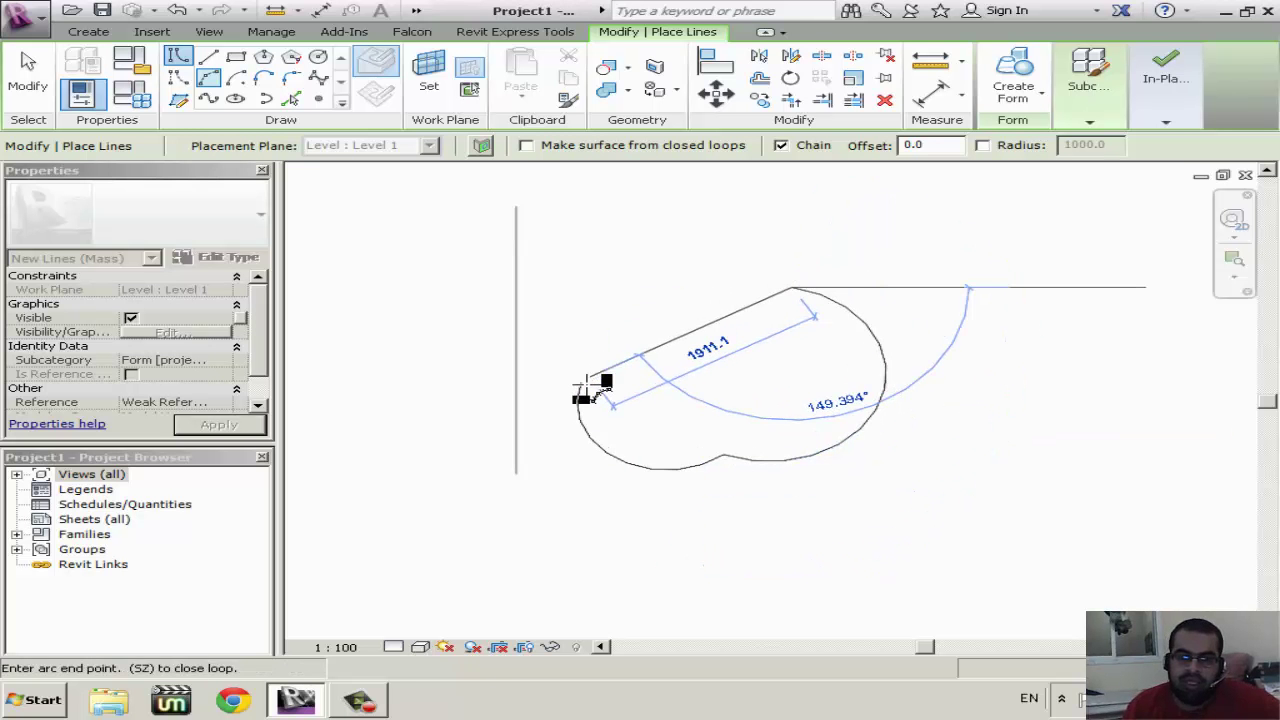
left_click(579, 384)
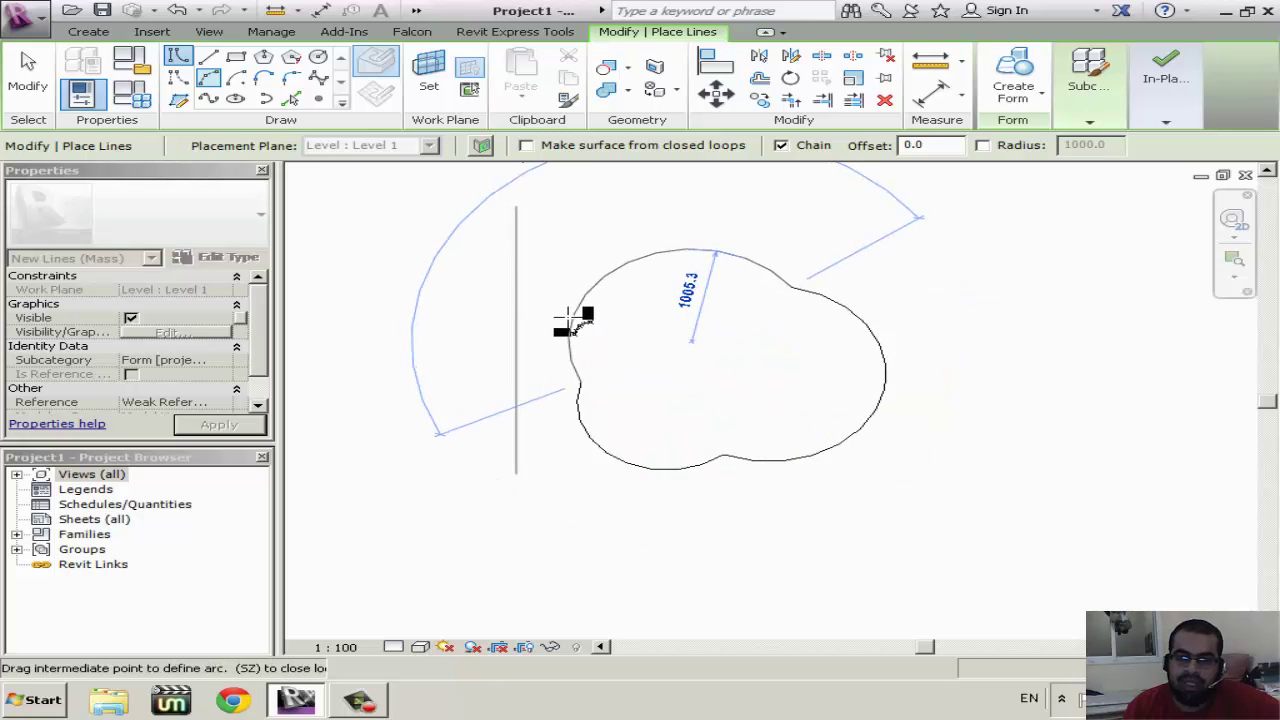
left_click(570, 322)
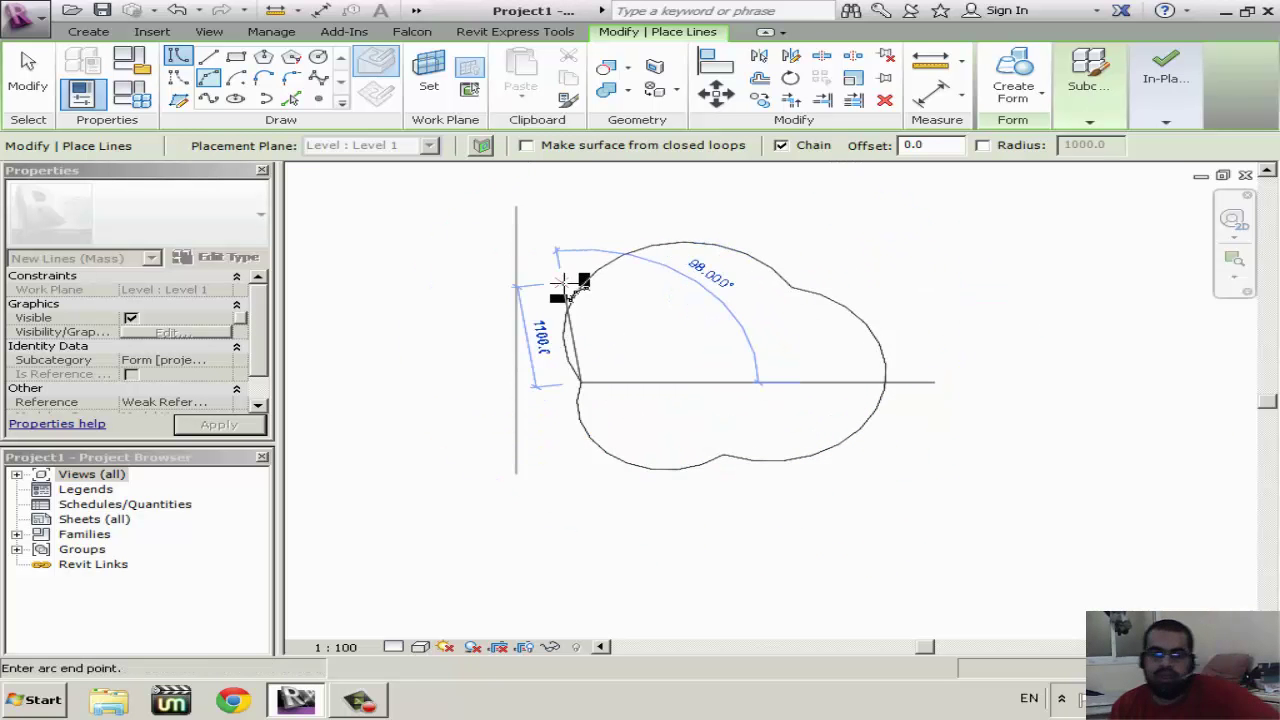
key("Escape")
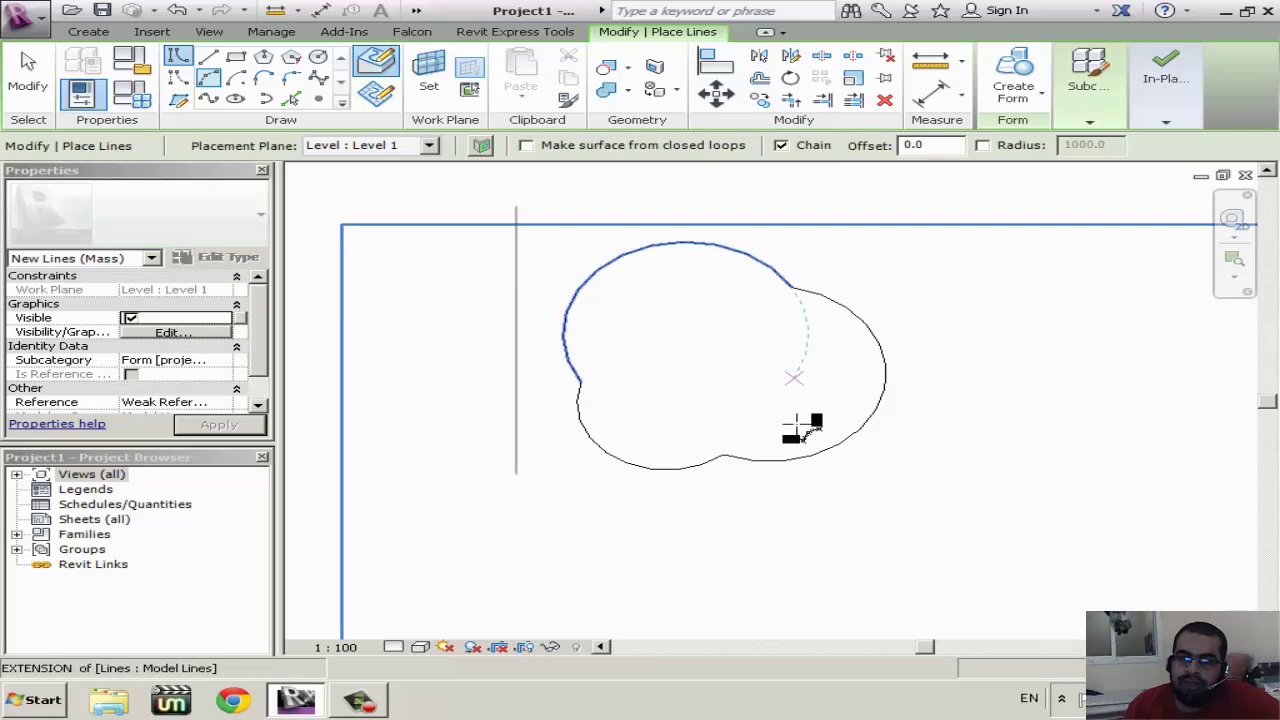
key("Escape")
key("Escape")
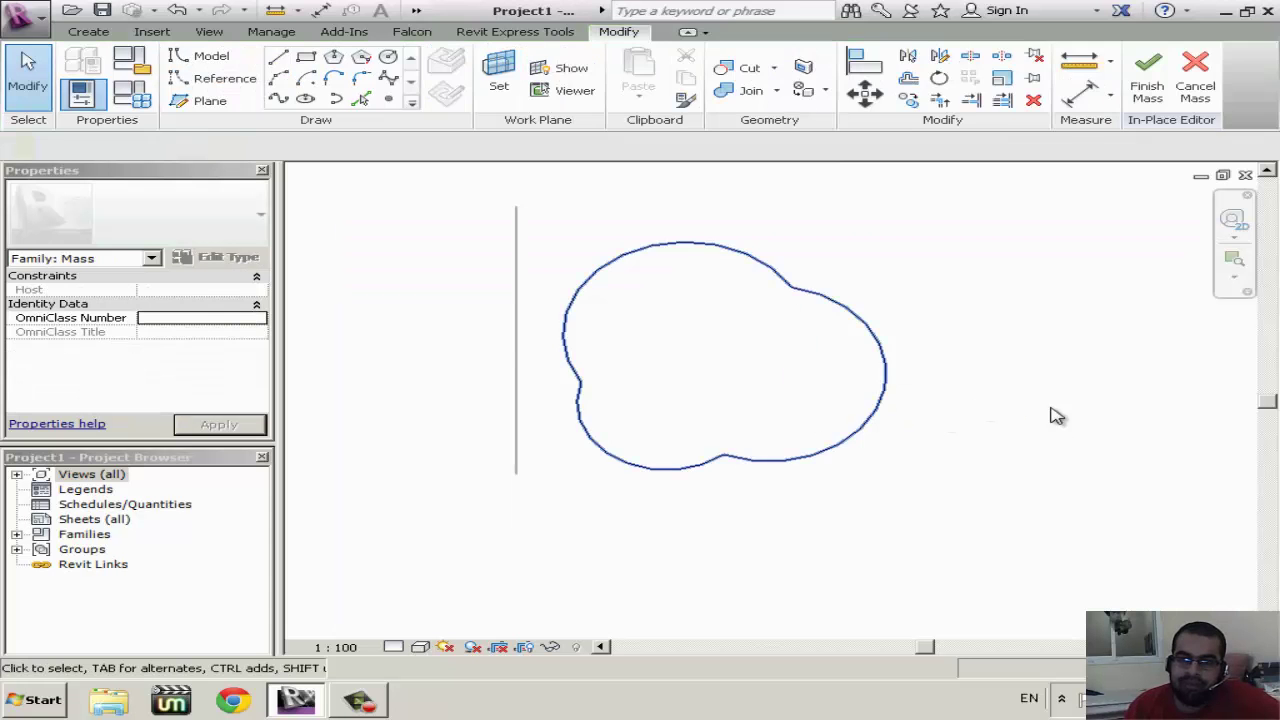
Turn the arc loop into a solid form and view it in the Default 3D View
left_click(884, 338)
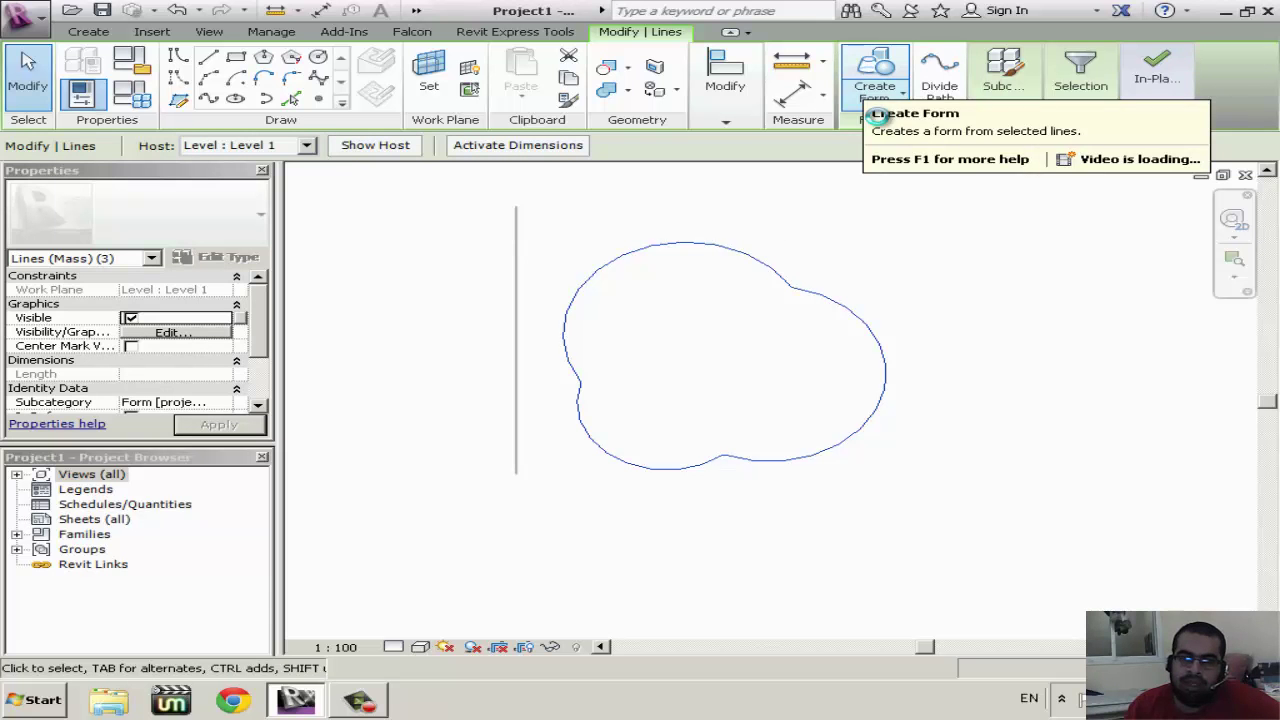
left_click(879, 118)
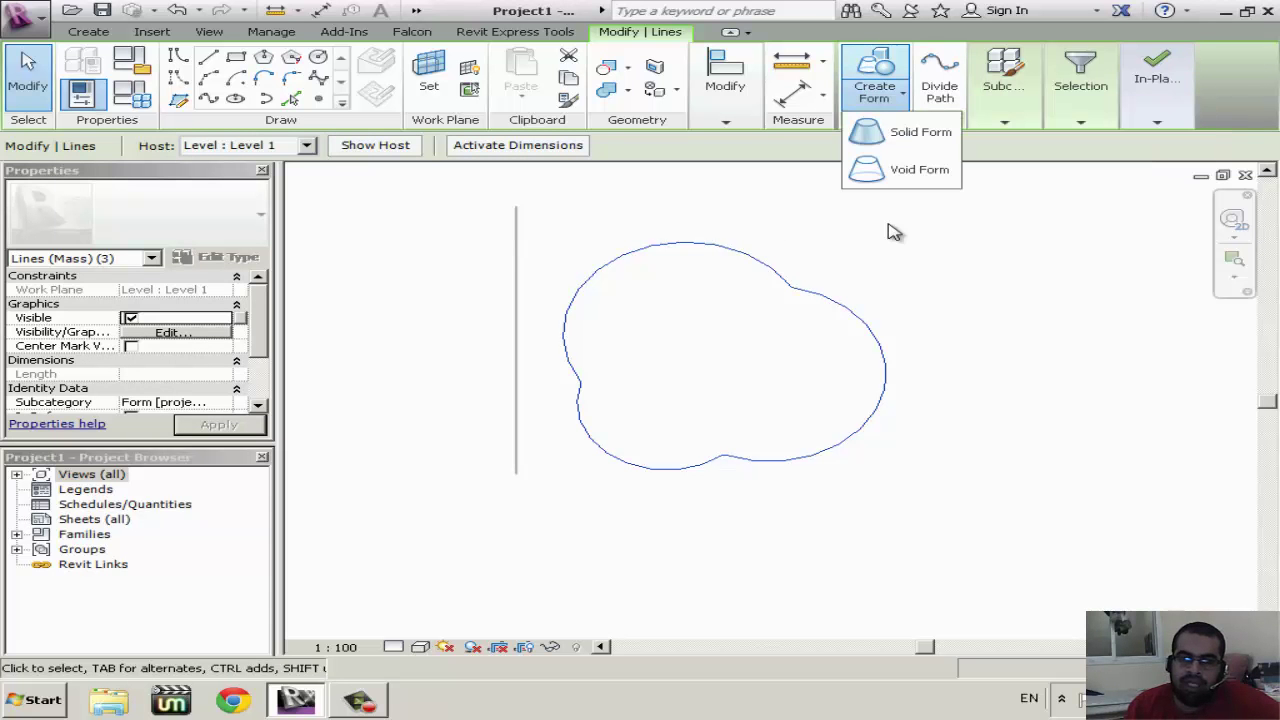
left_click(886, 155)
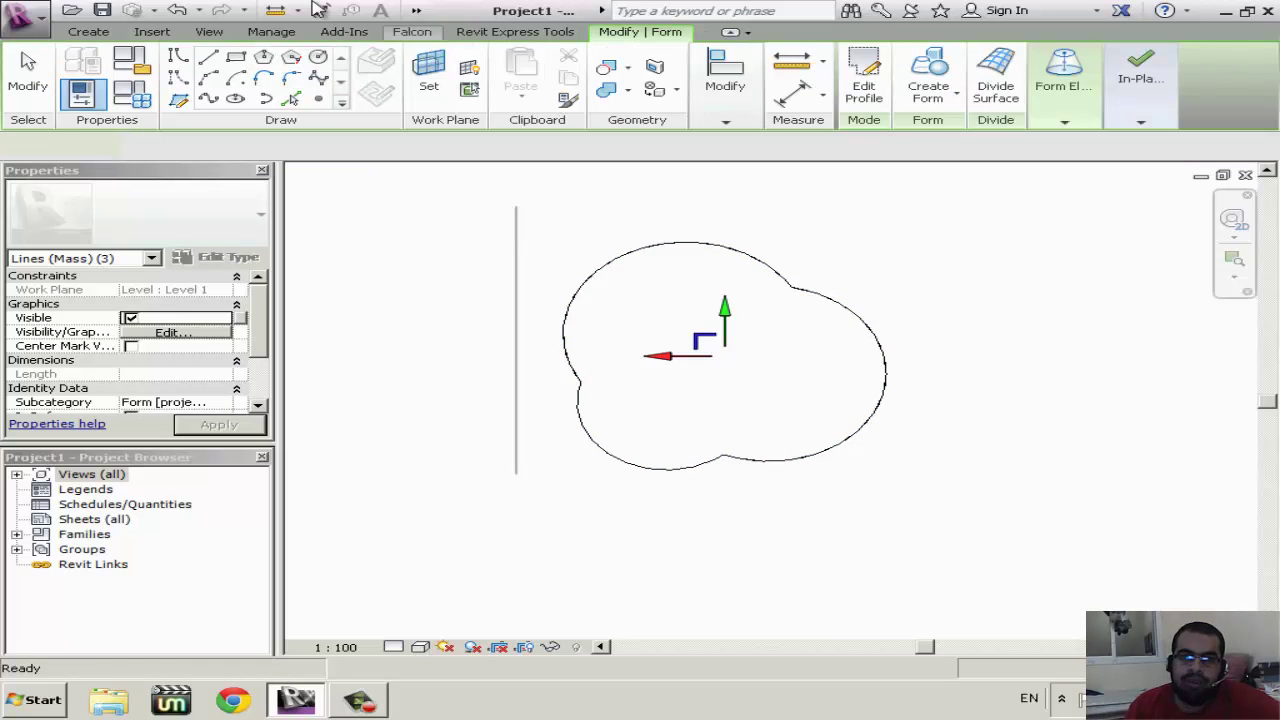
left_click(416, 10)
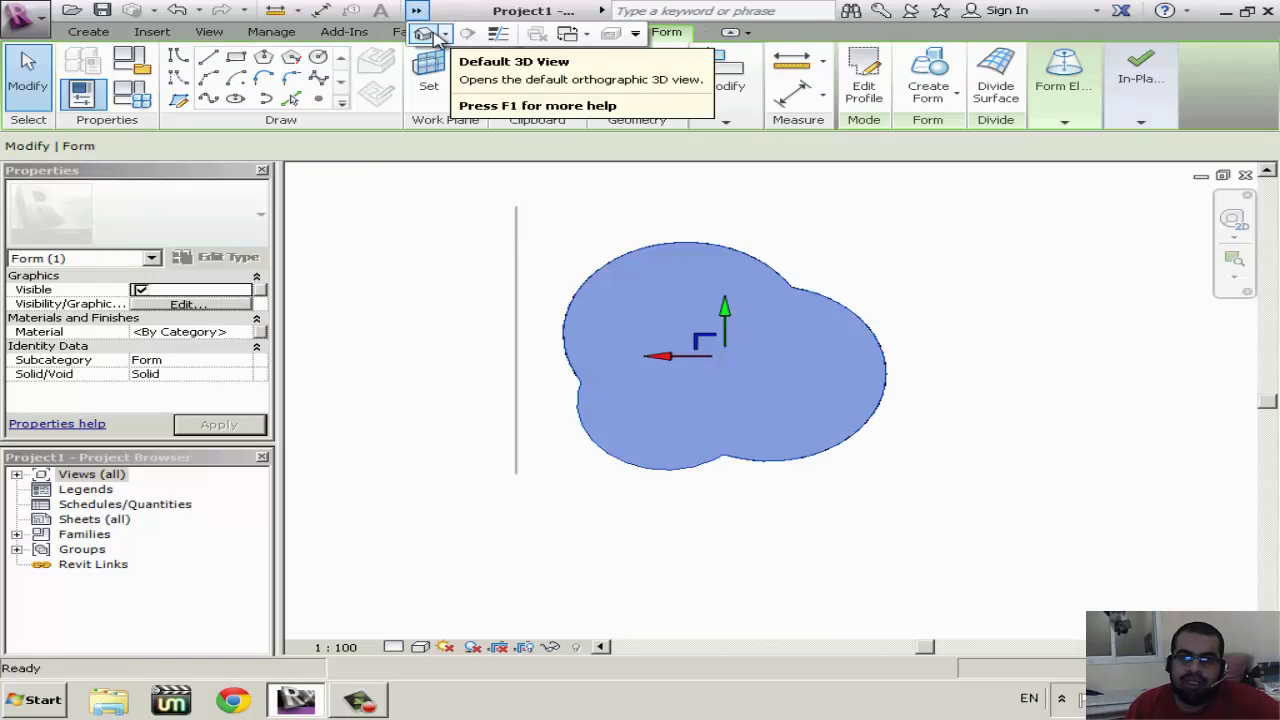
left_click(437, 37)
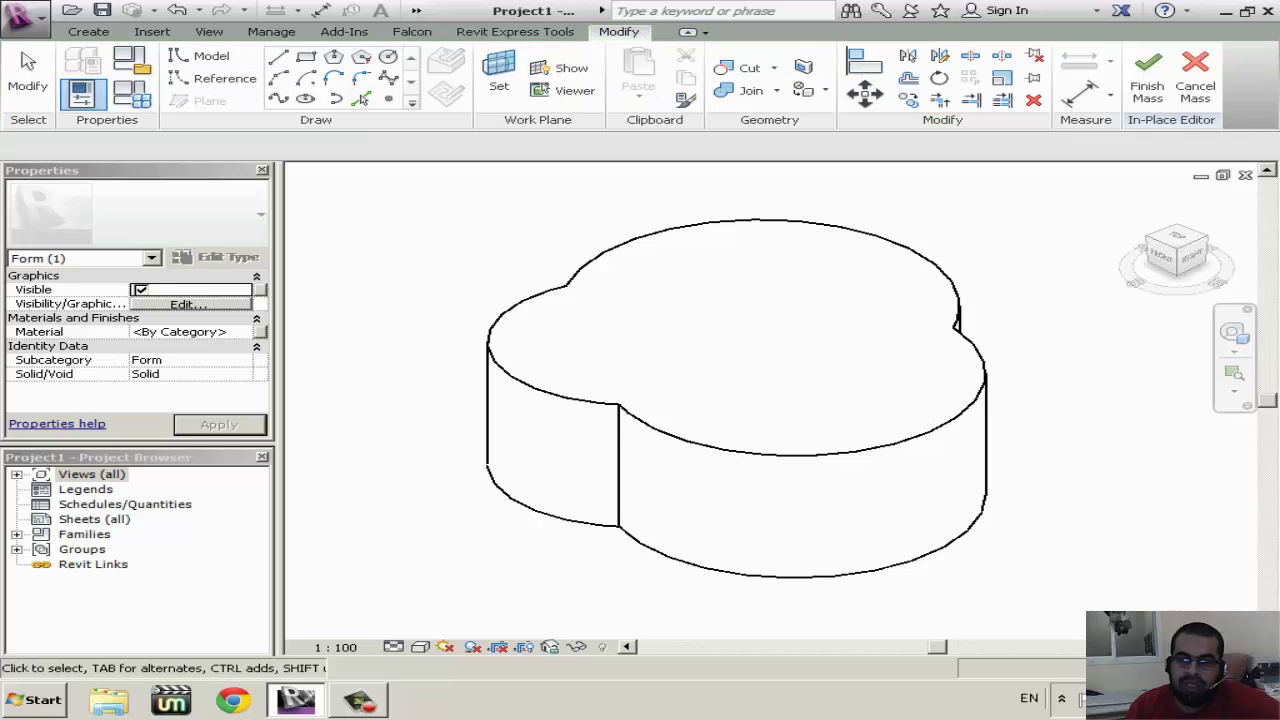
Shift the mass's top face sideways so the walls slant
key("Escape")
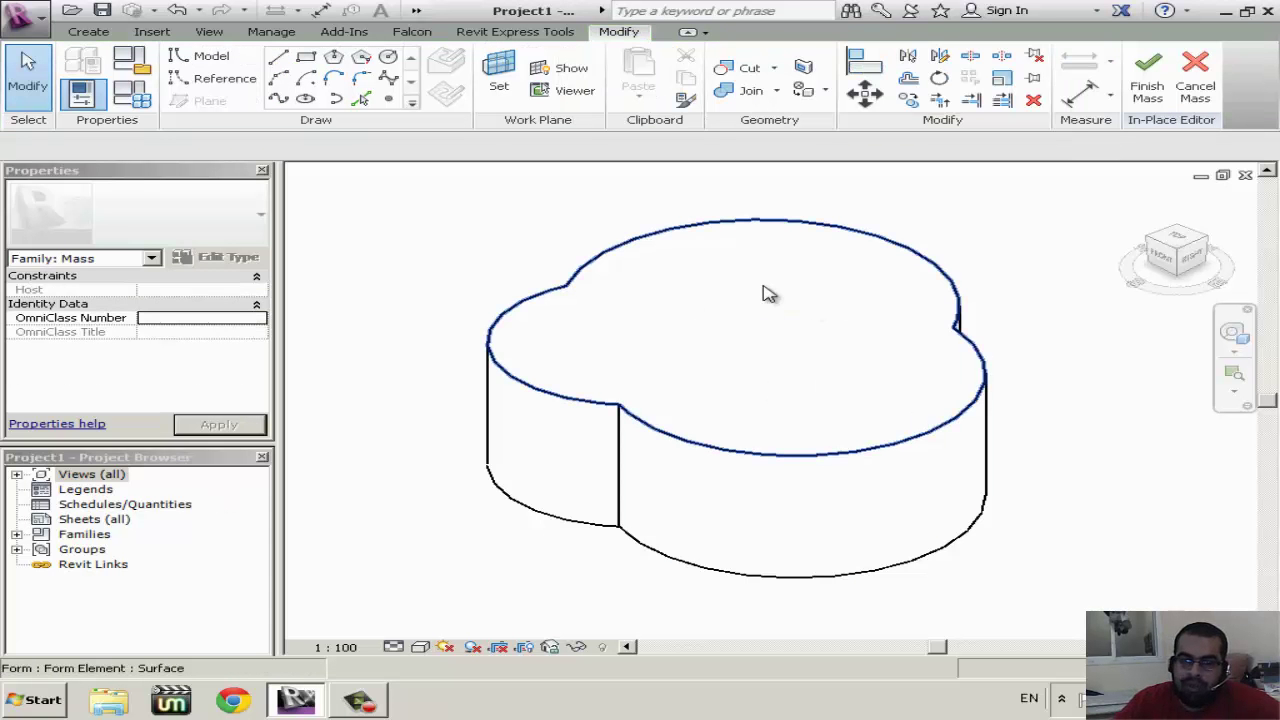
left_click(652, 304)
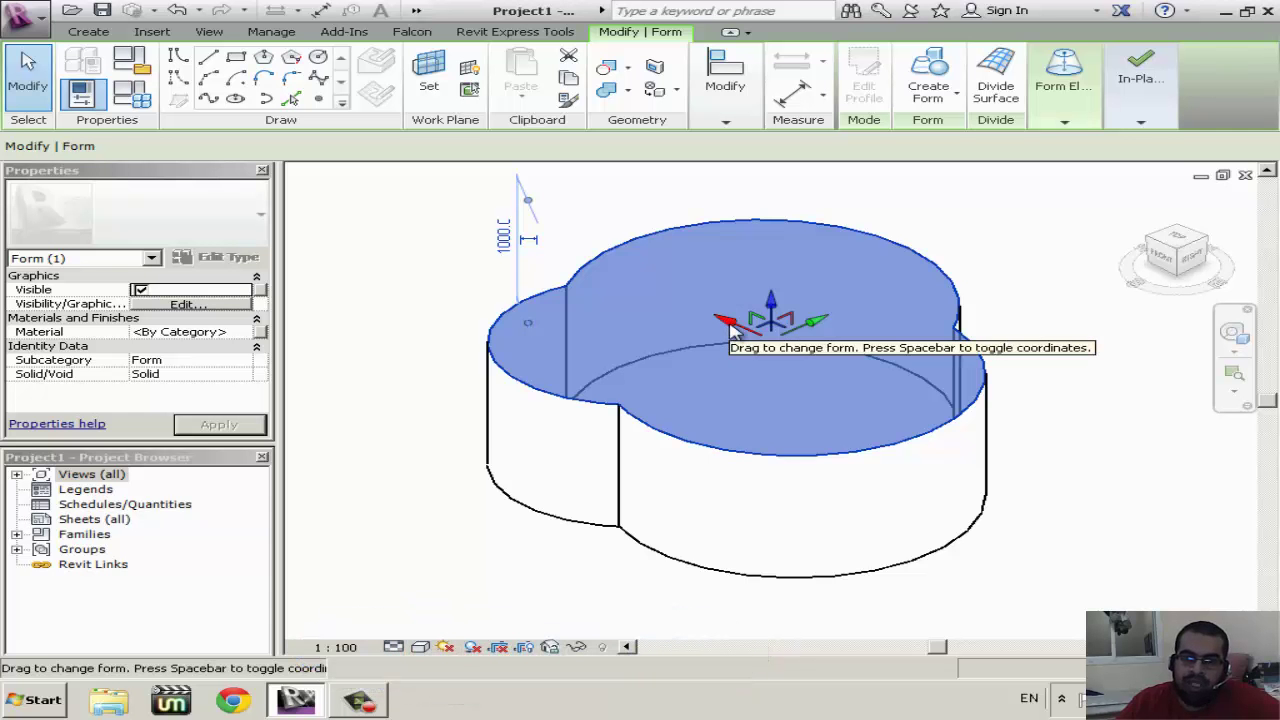
mouse_move(733, 330)
left_mouse_down()
mouse_move(680, 309)
mouse_move(722, 294)
mouse_move(722, 262)
mouse_move(763, 263)
mouse_move(822, 327)
left_mouse_up()
left_click(640, 591)
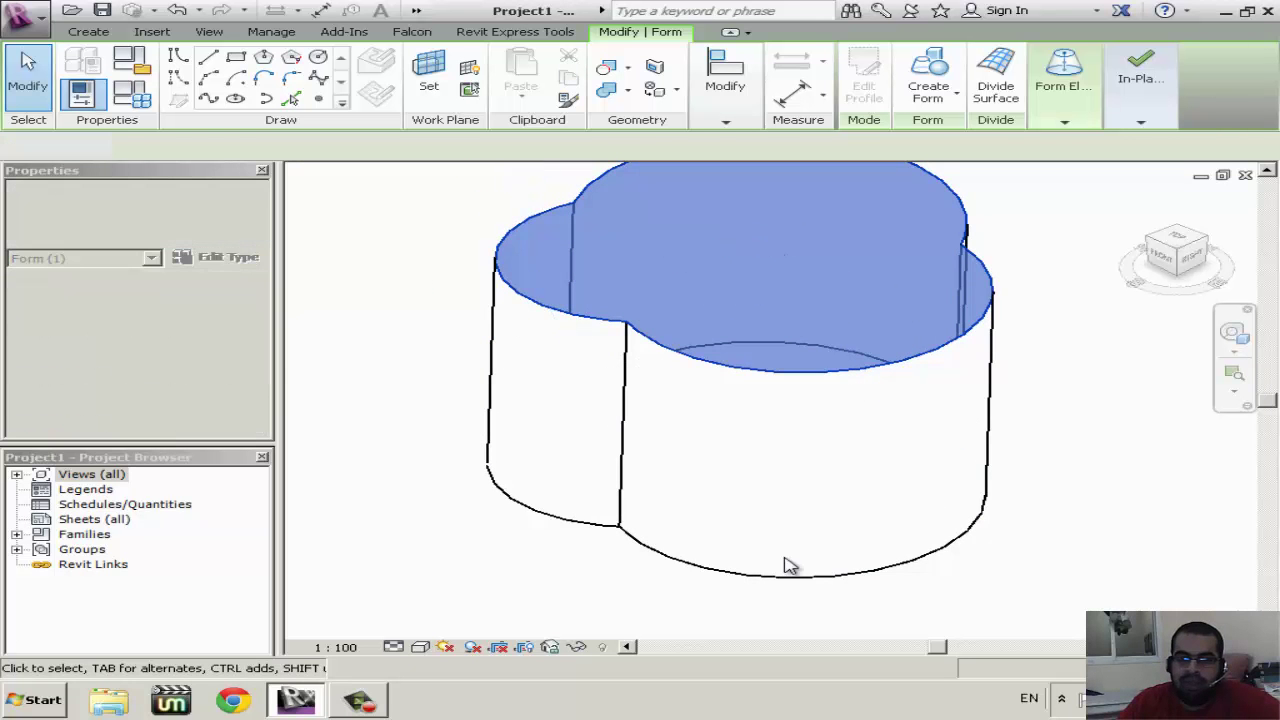
Push the front curved surface of the mass outward
left_click(897, 537)
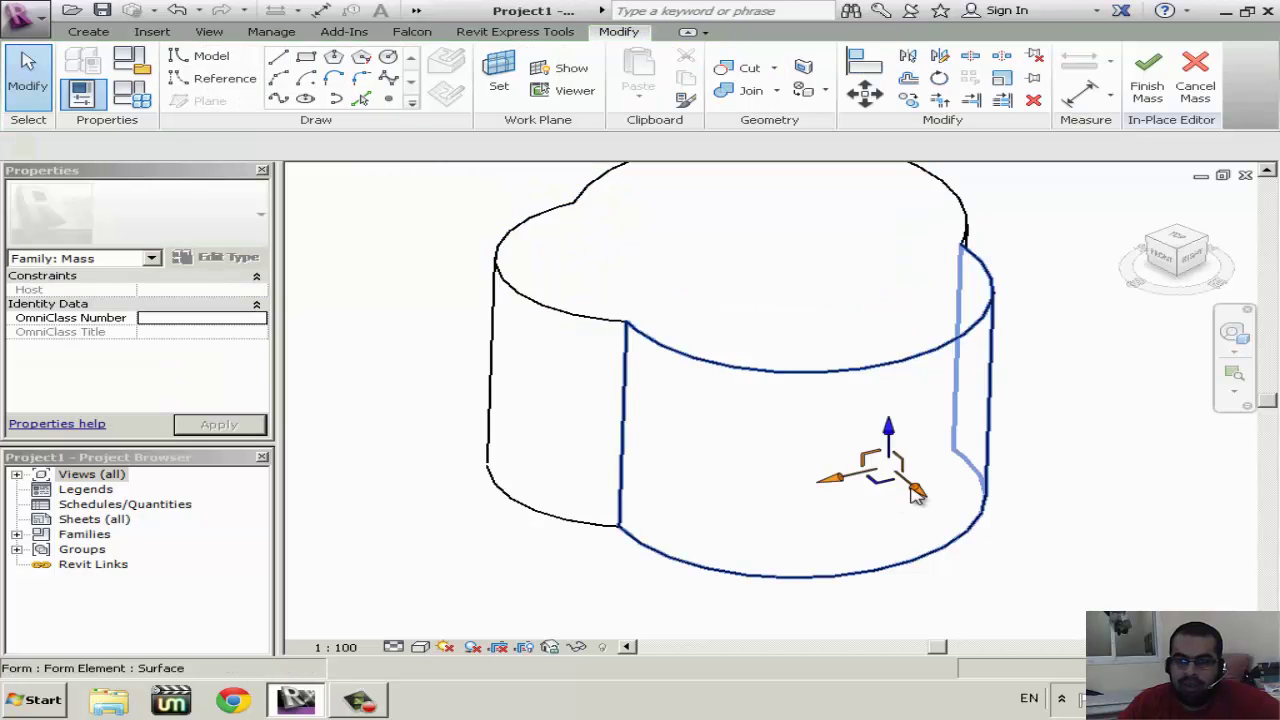
left_click(916, 492)
left_click_drag(920, 492, 933, 506)
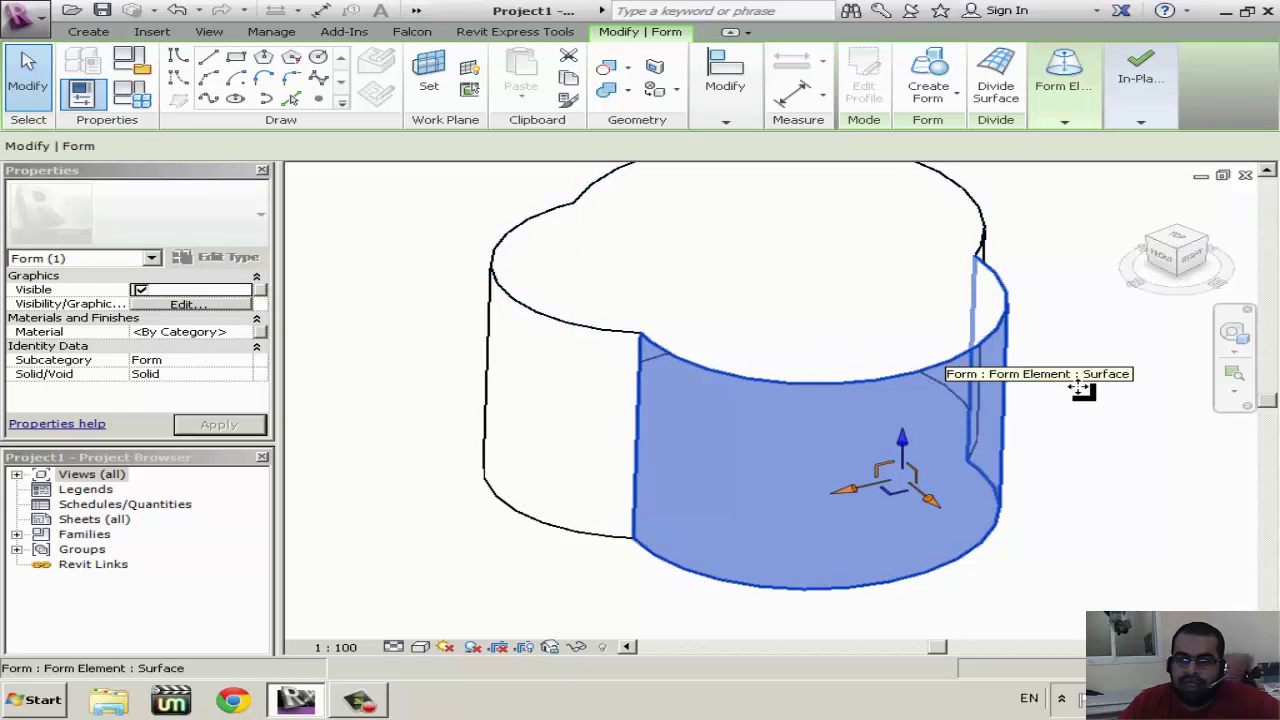
key("Escape")
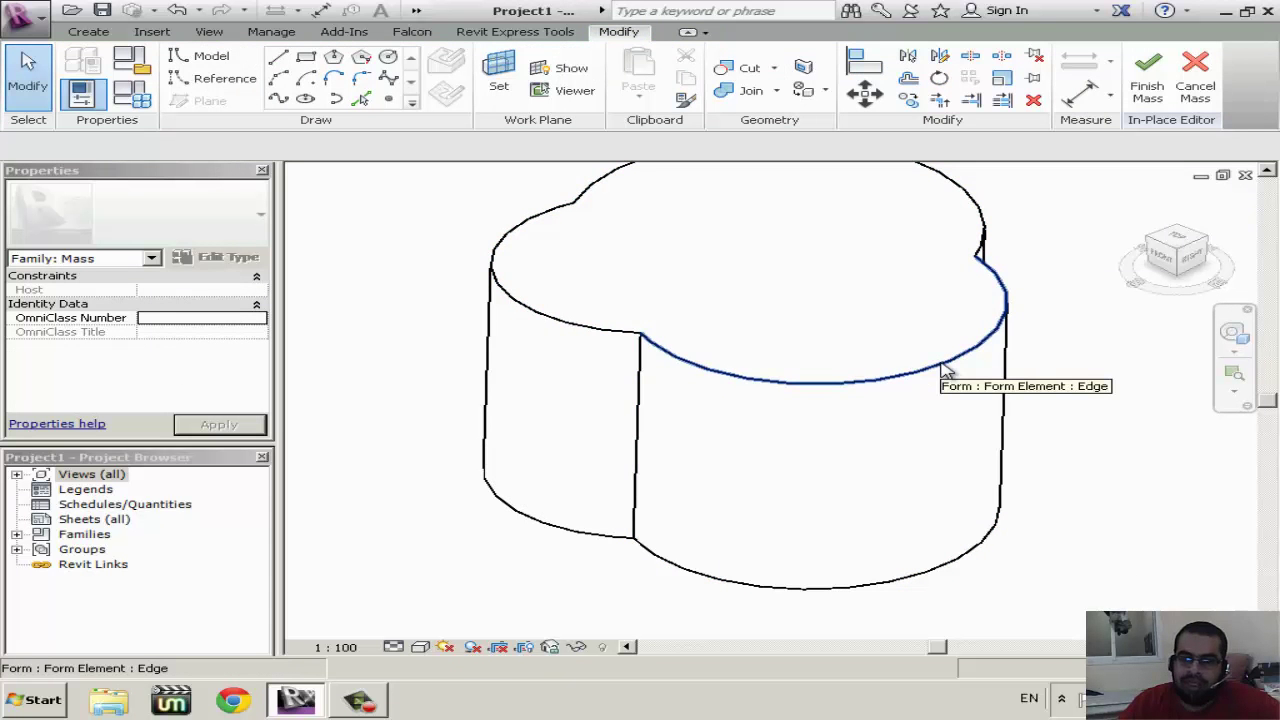
Drag the top arc edge outward to a radius of about 1109.8
left_click(943, 371)
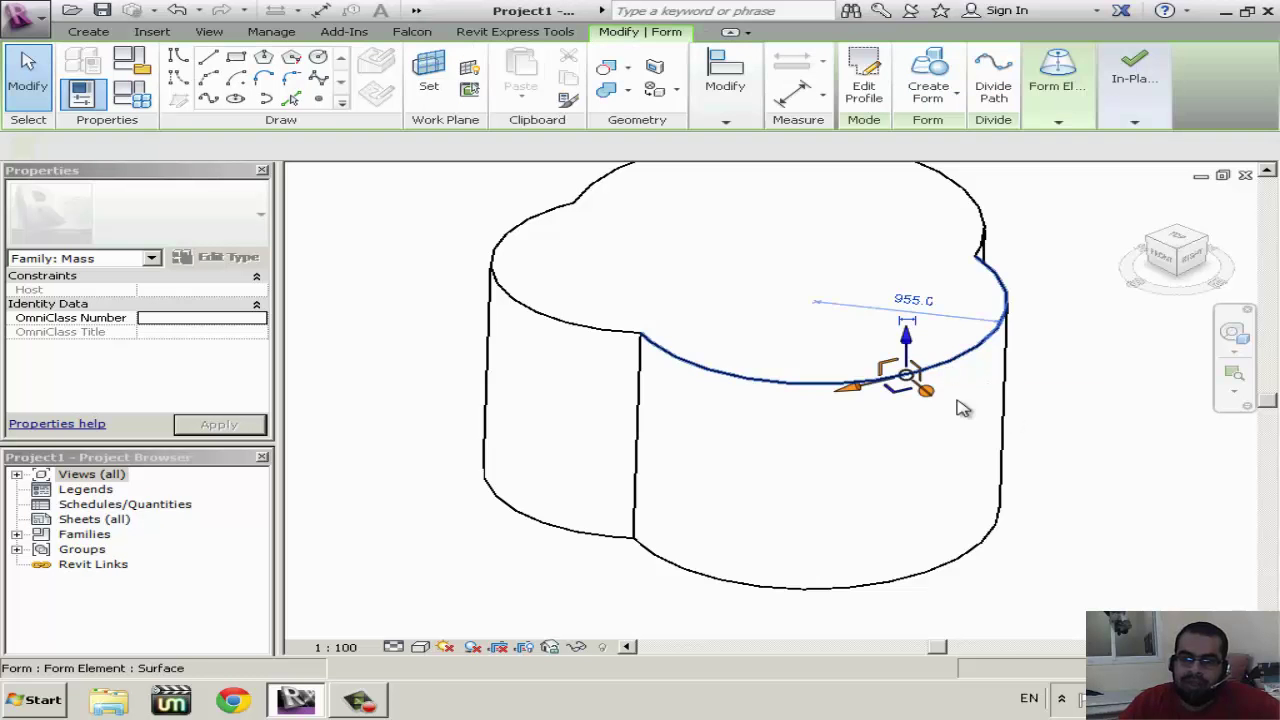
mouse_move(932, 398)
left_mouse_down()
mouse_move(1003, 455)
mouse_move(1074, 549)
left_mouse_up()
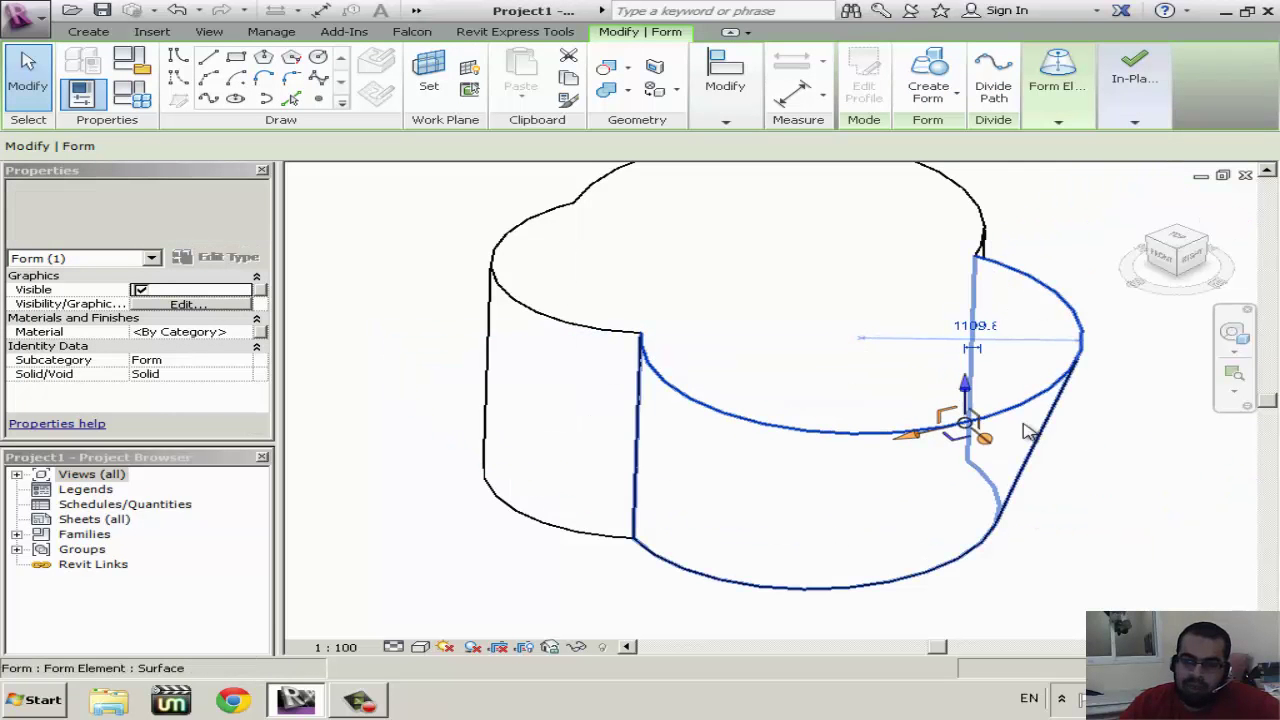
double_click(68, 476)
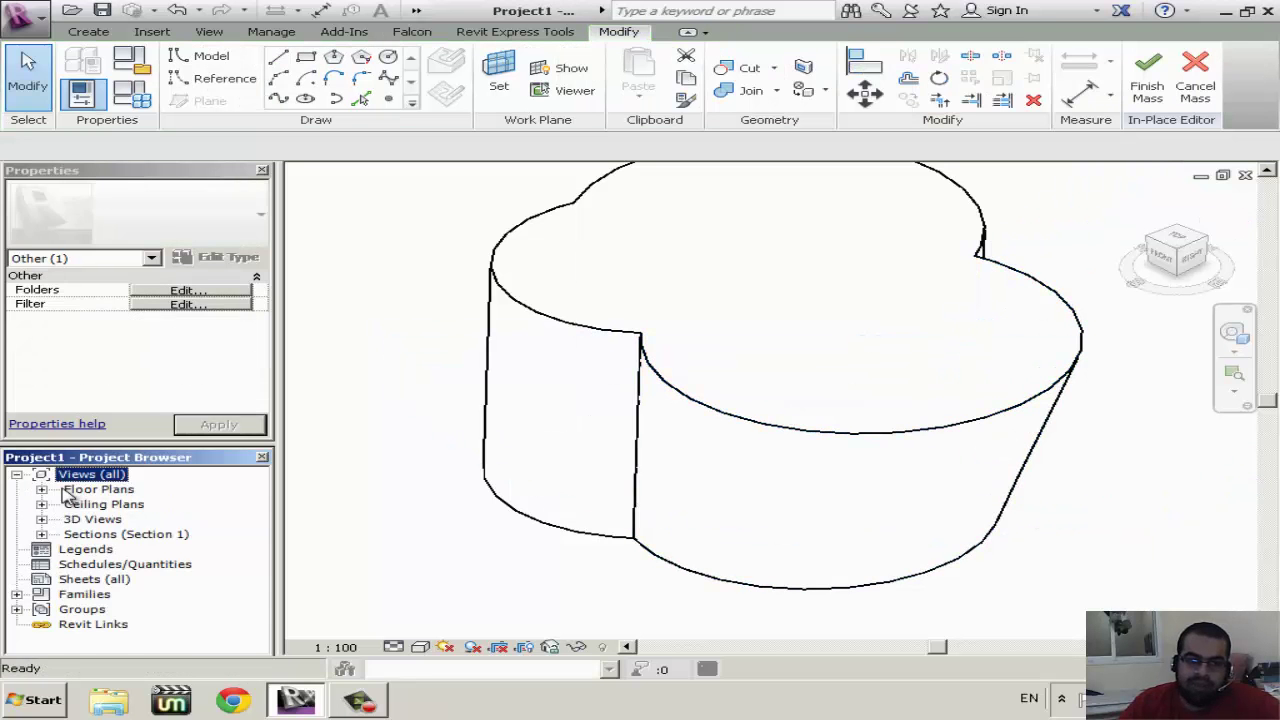
Open the Section 1 view to check the mass's height
double_click(93, 535)
double_click(120, 549)
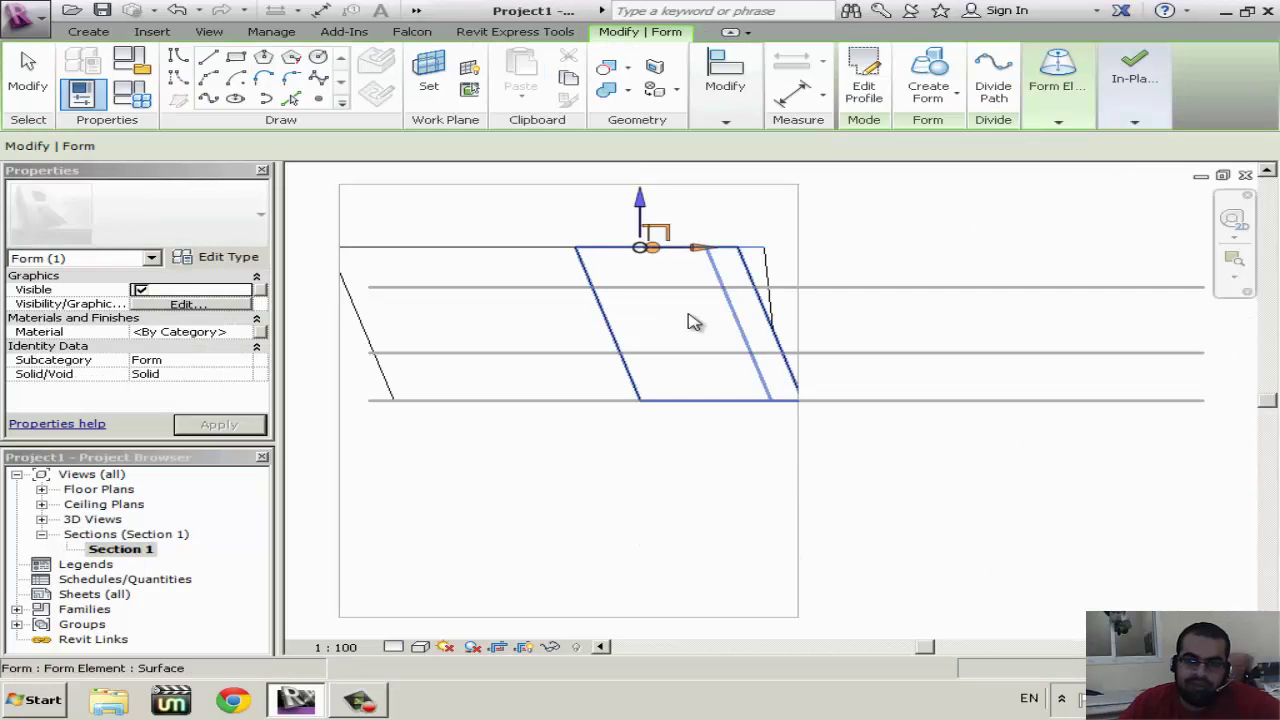
left_click(647, 247)
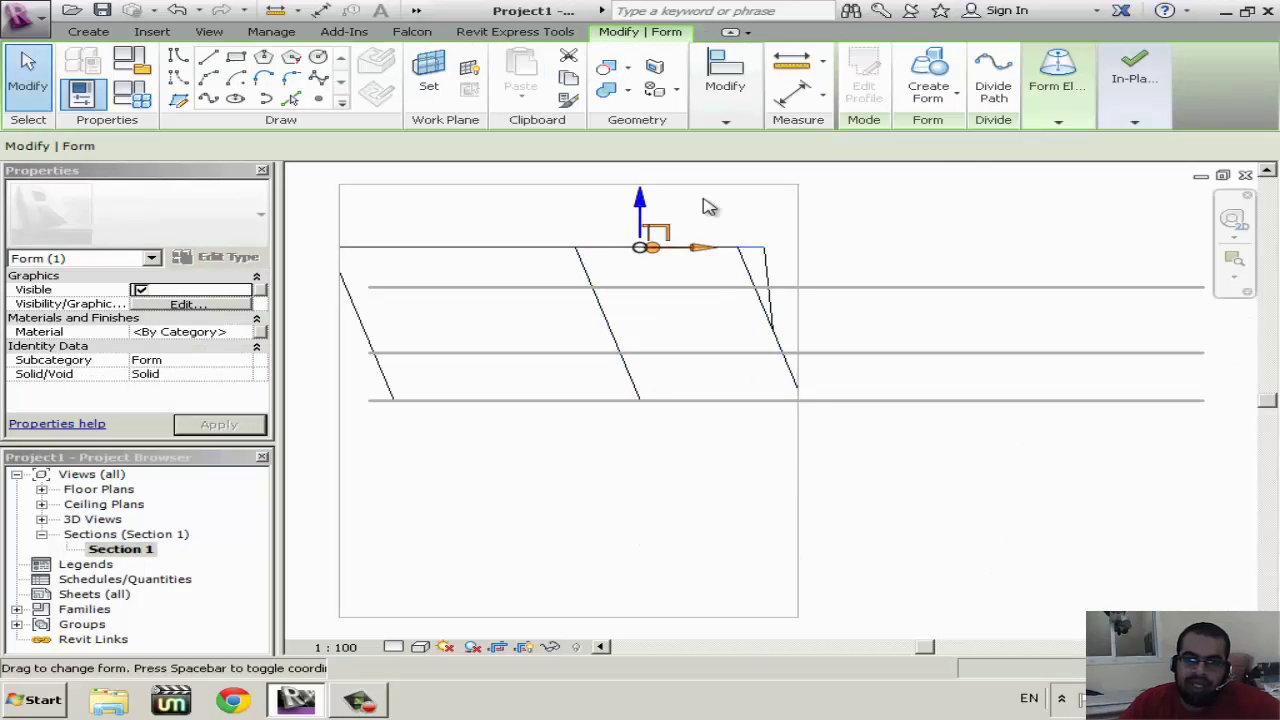
key("Escape")
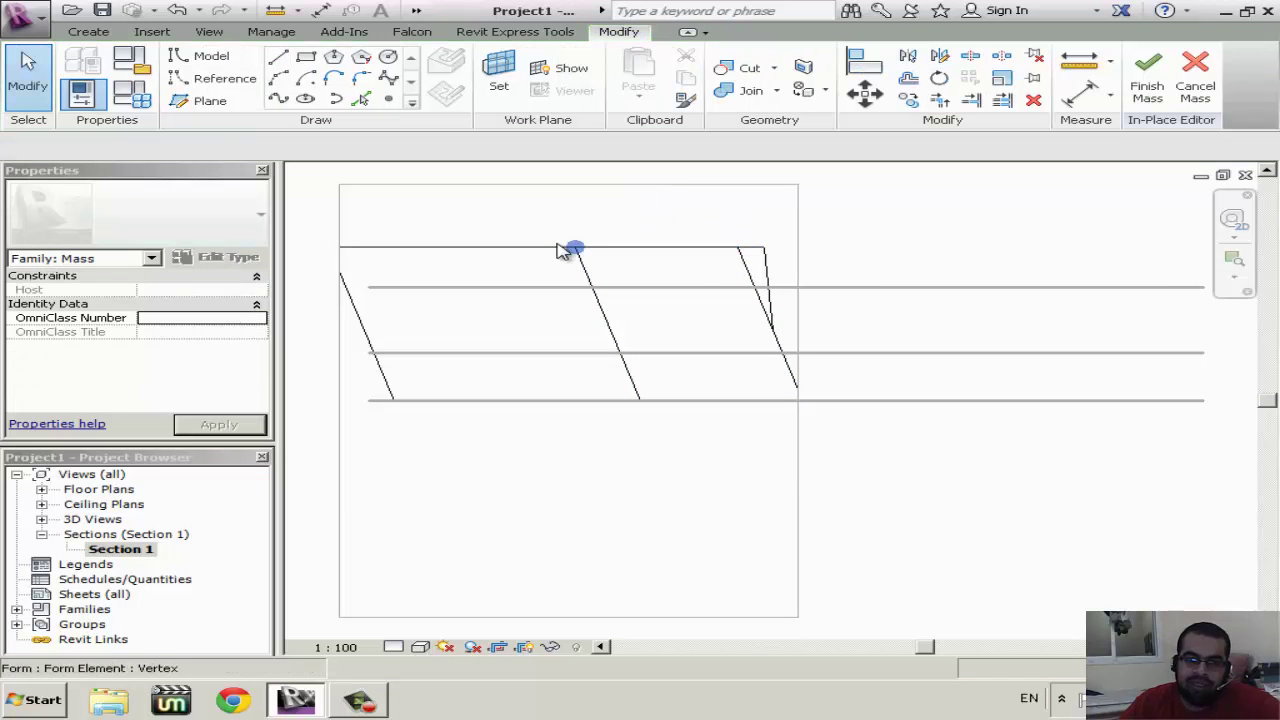
In 3D, lower the top face and set the height dimension to 960
key("ctrl+Tab")
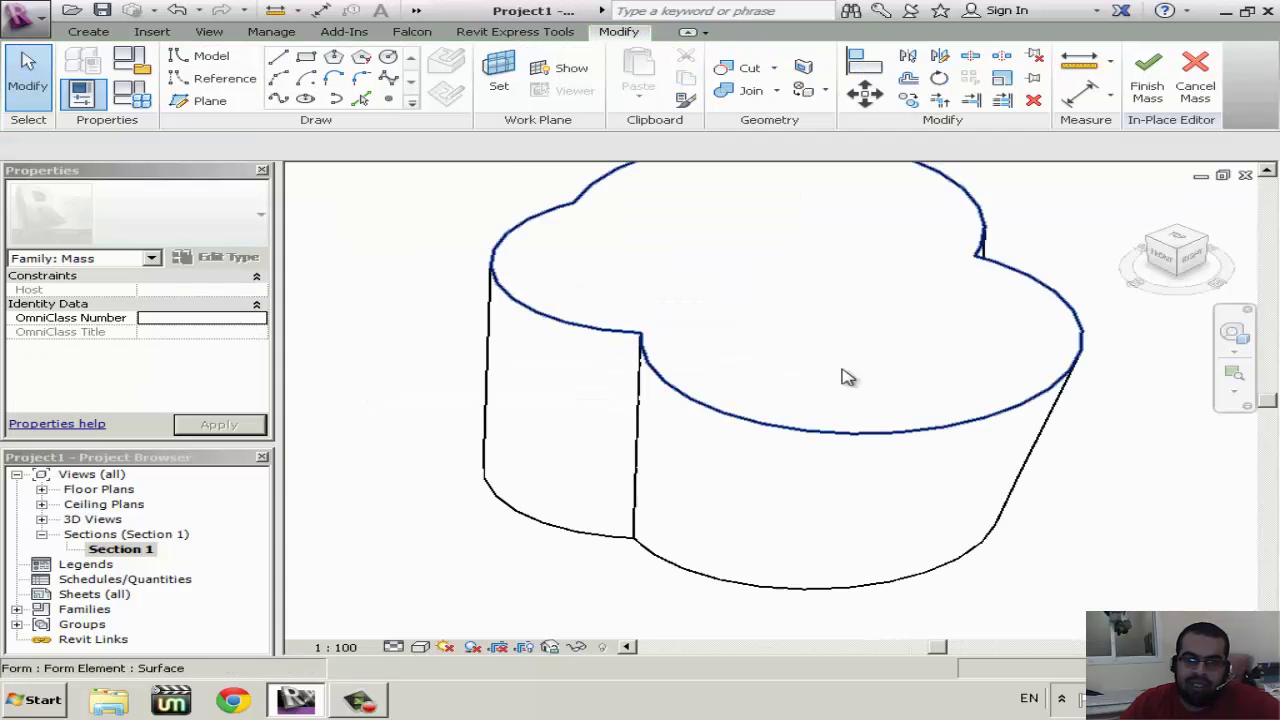
left_click(808, 383)
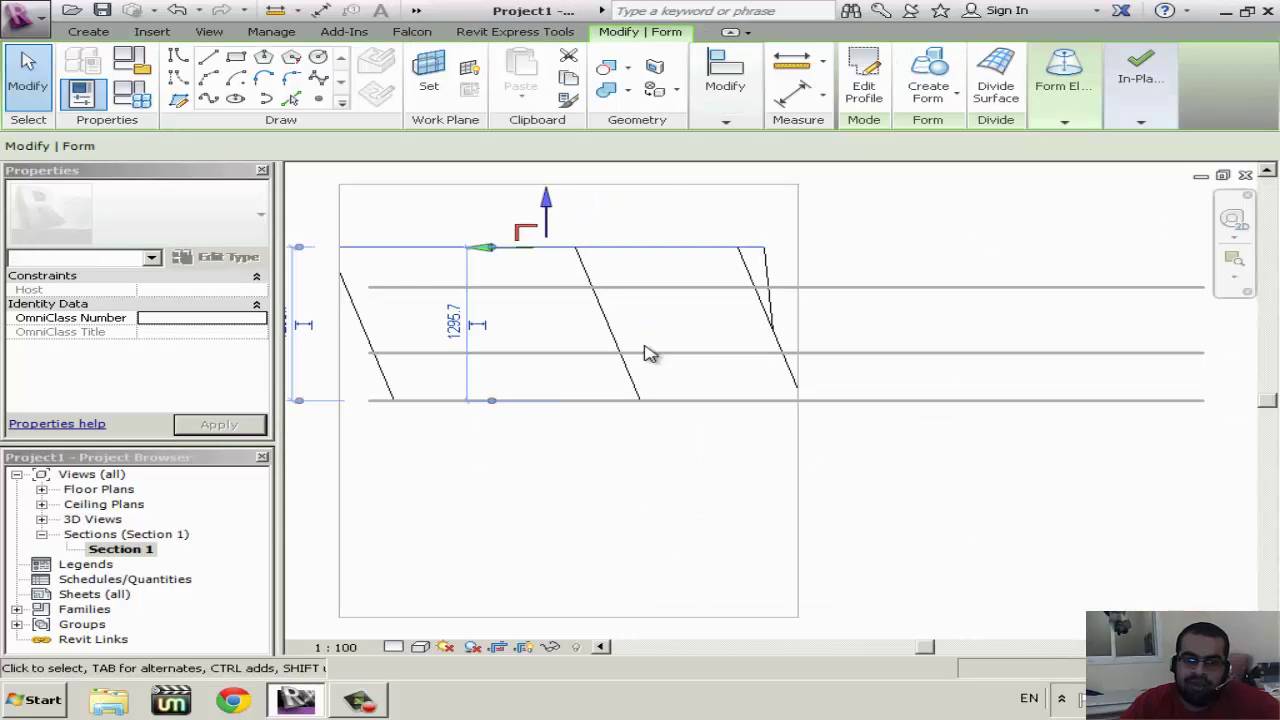
left_click_drag(545, 205, 551, 252)
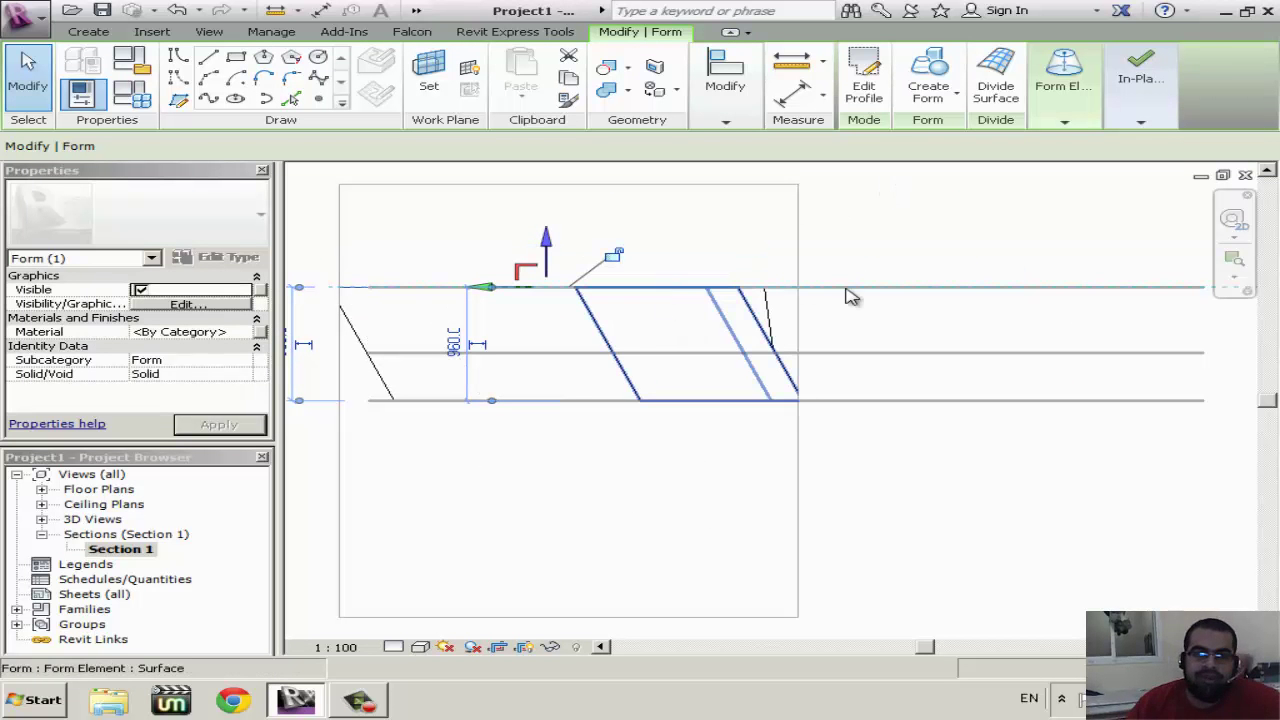
left_click(455, 343)
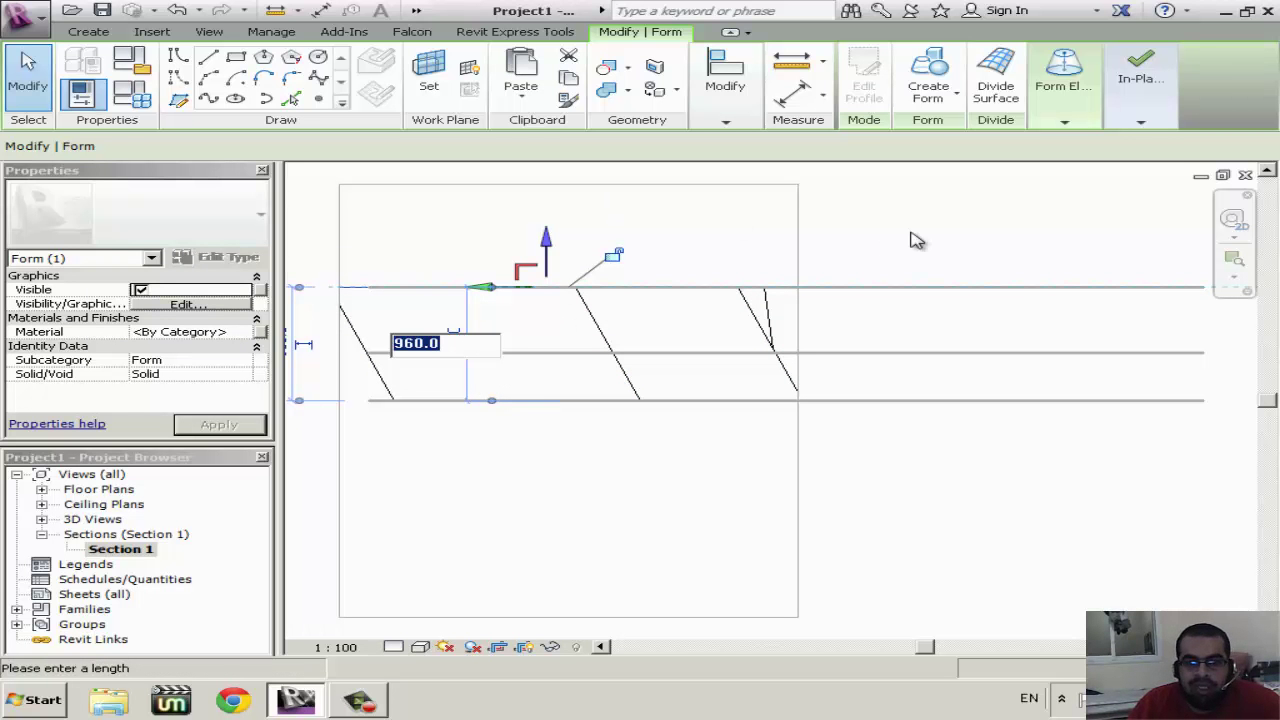
key("Return")
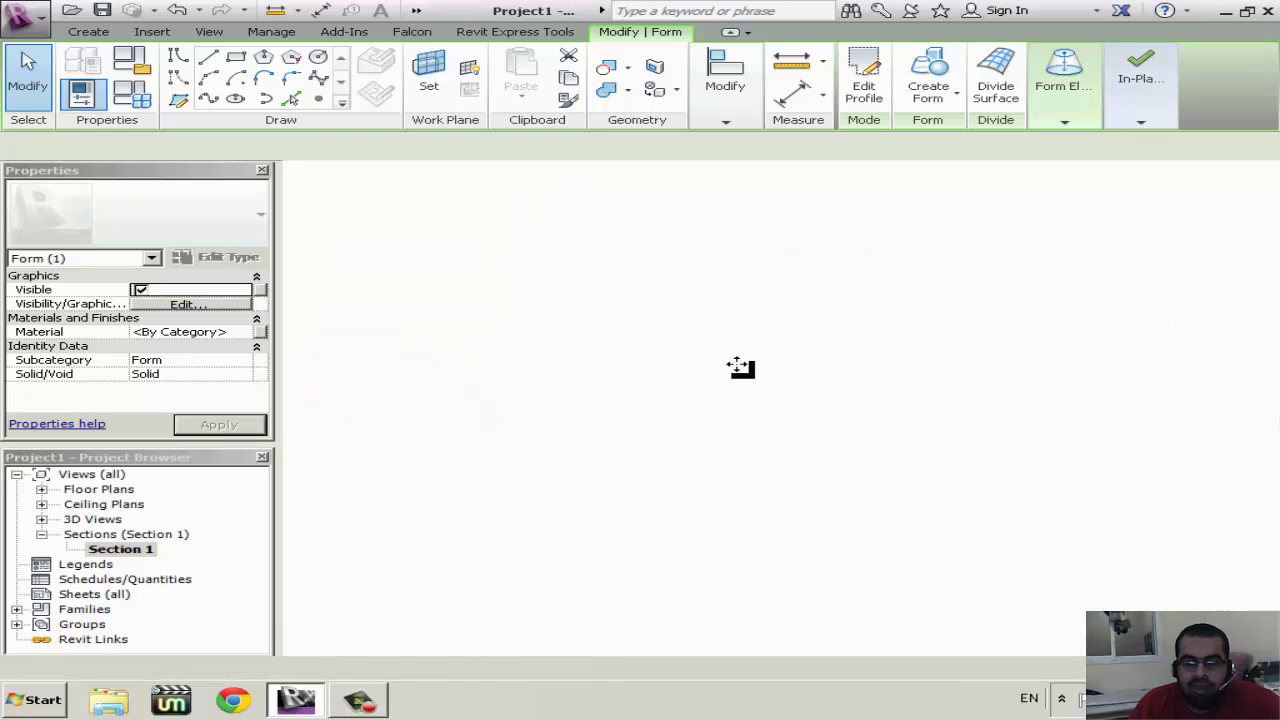
Undo the edge drag and the form, keeping only the complete lobed profile outline
left_click(535, 553)
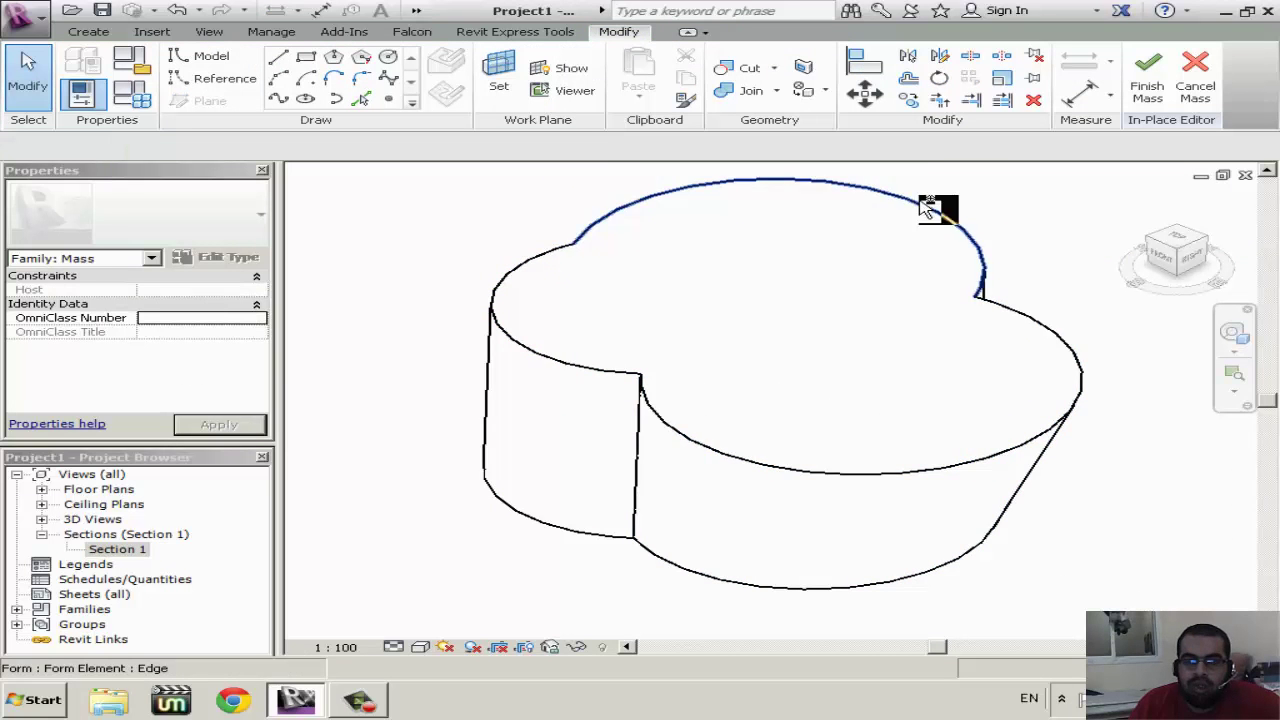
left_click_drag(928, 205, 960, 178)
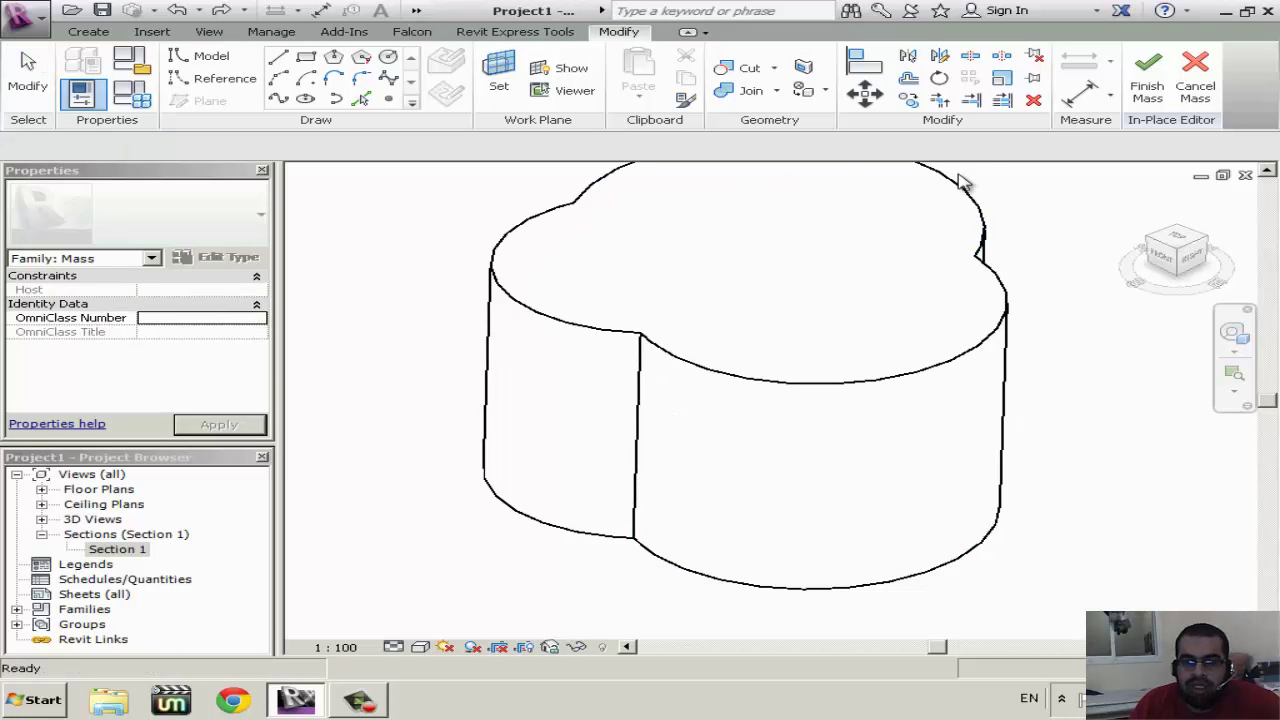
key("ctrl+z")
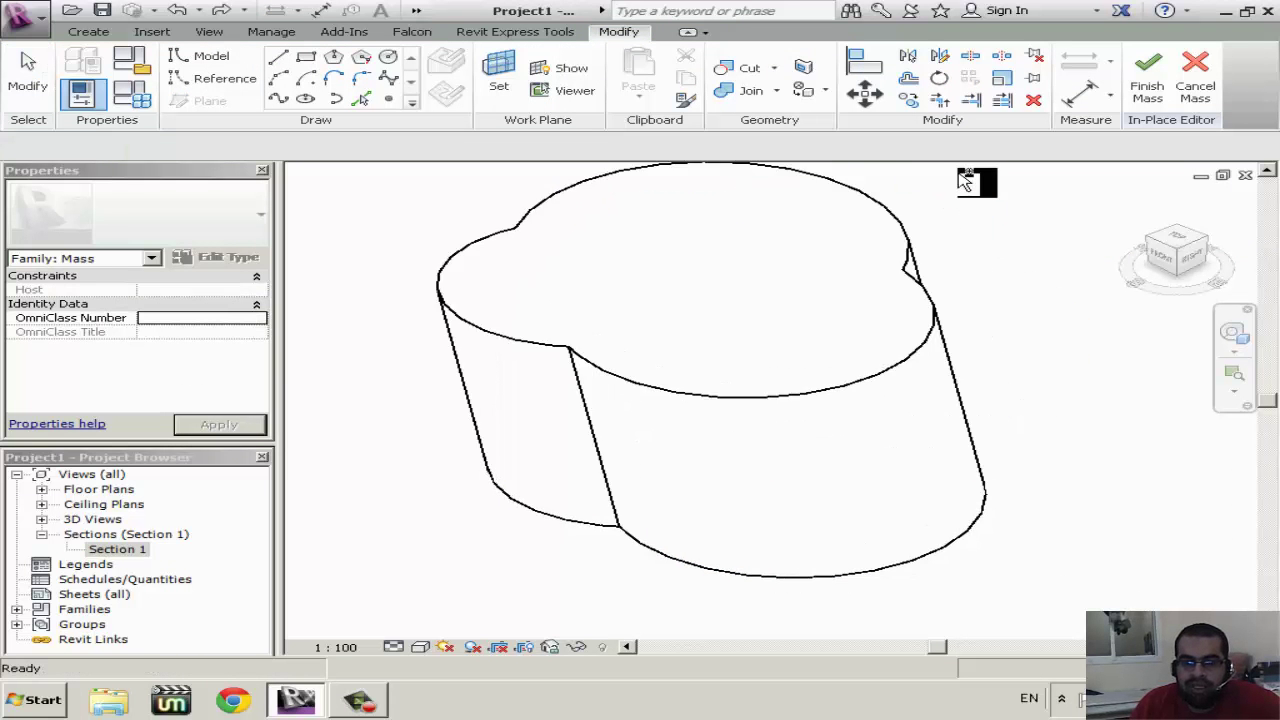
key("ctrl+z")
key("ctrl+z")
key("ctrl+z")
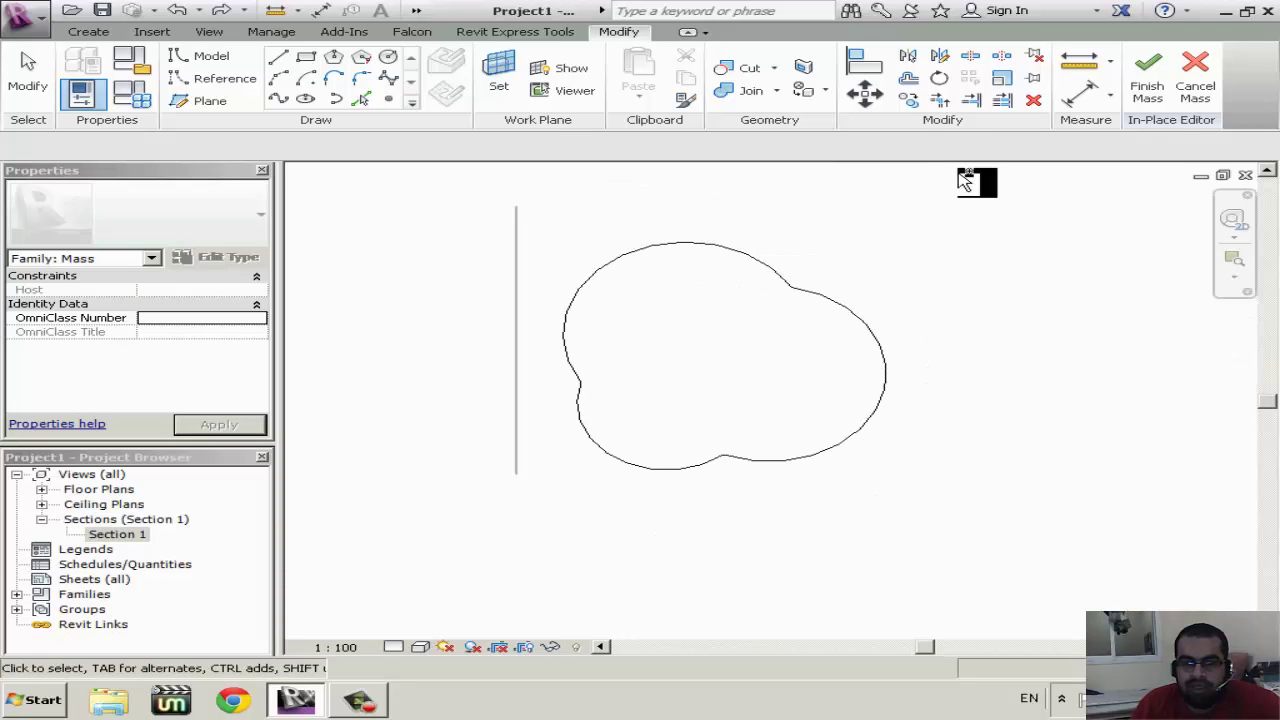
key("ctrl+z")
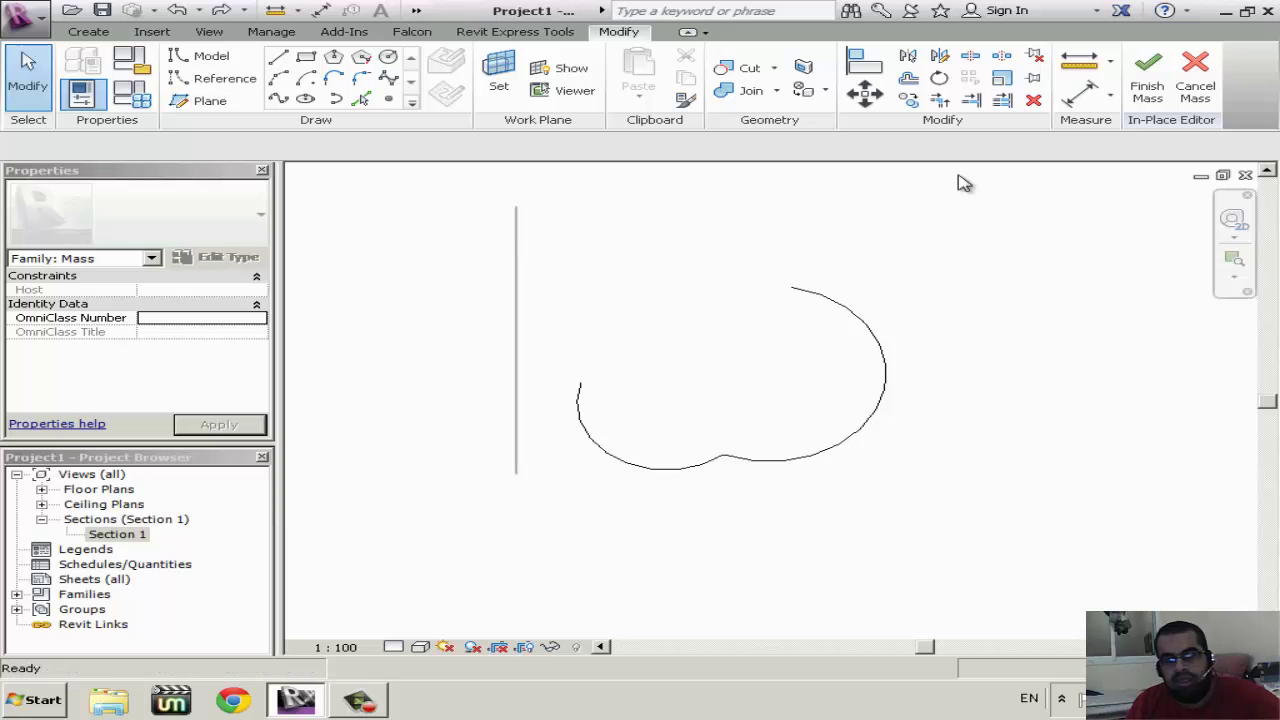
key("ctrl+y")
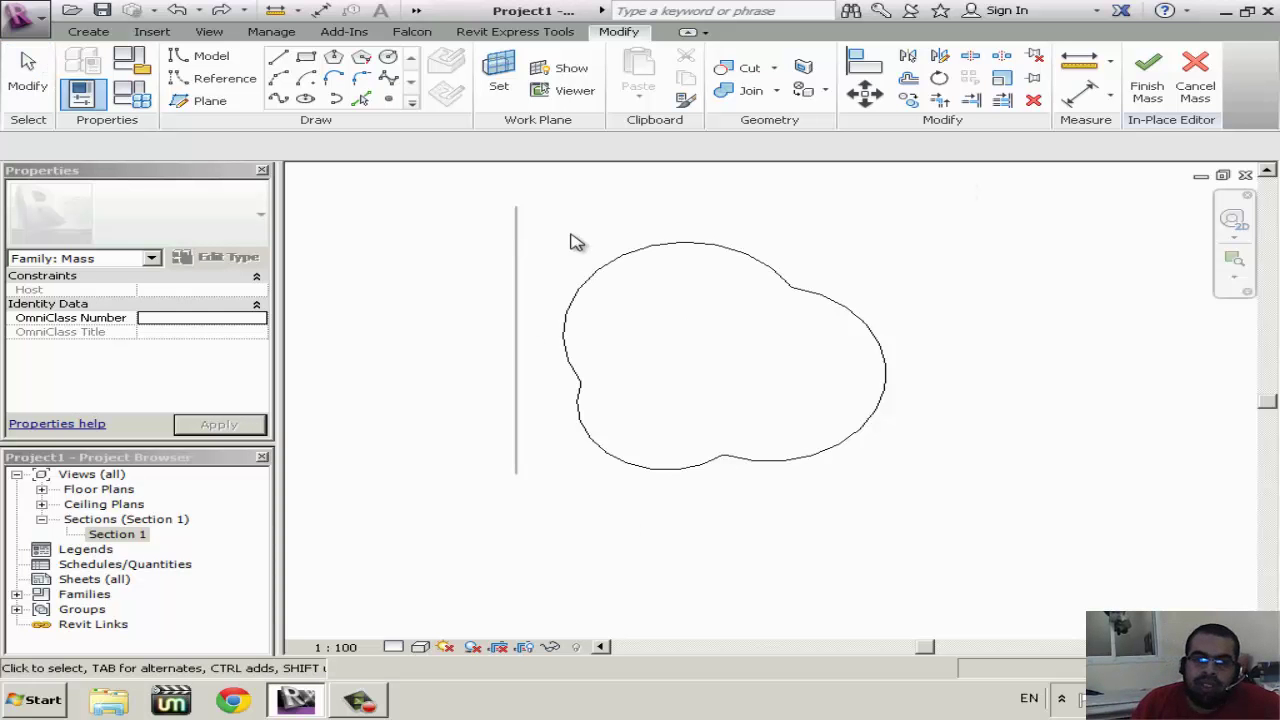
key("Escape")
Copy the lobed outline and paste it aligned to Level 2 and Level 3
left_click_drag(534, 208, 1006, 554)
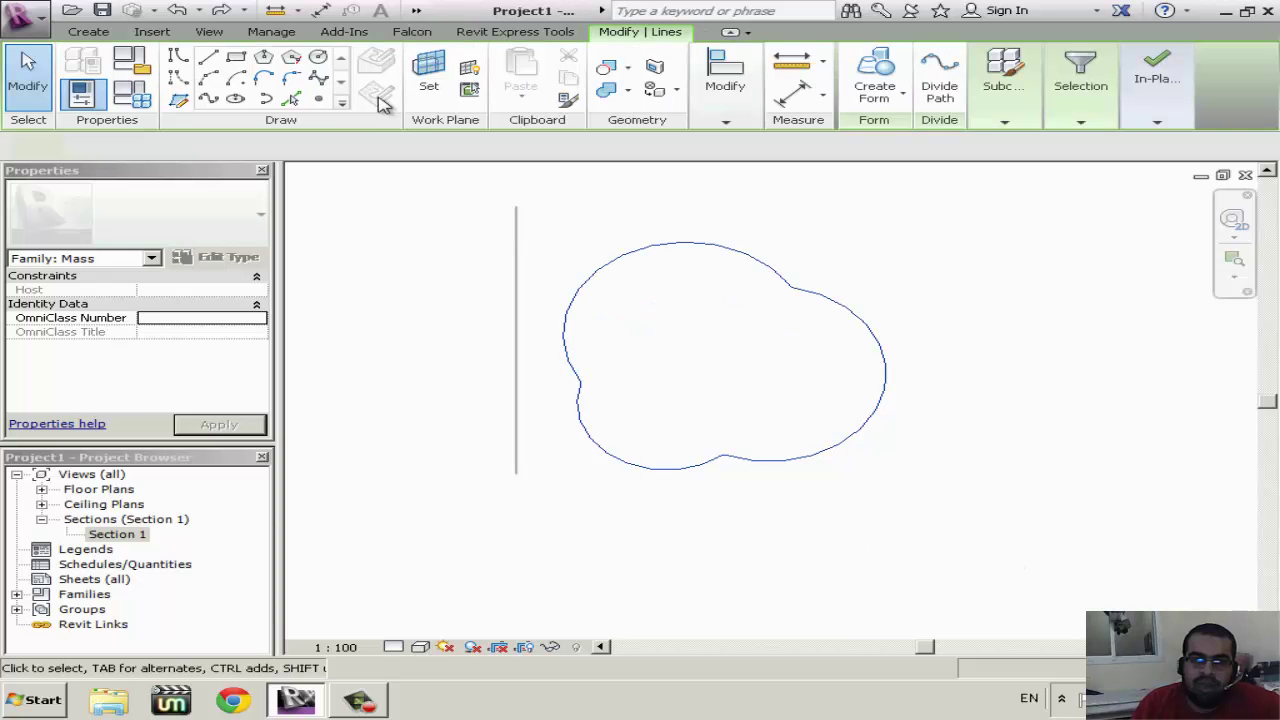
left_click(570, 78)
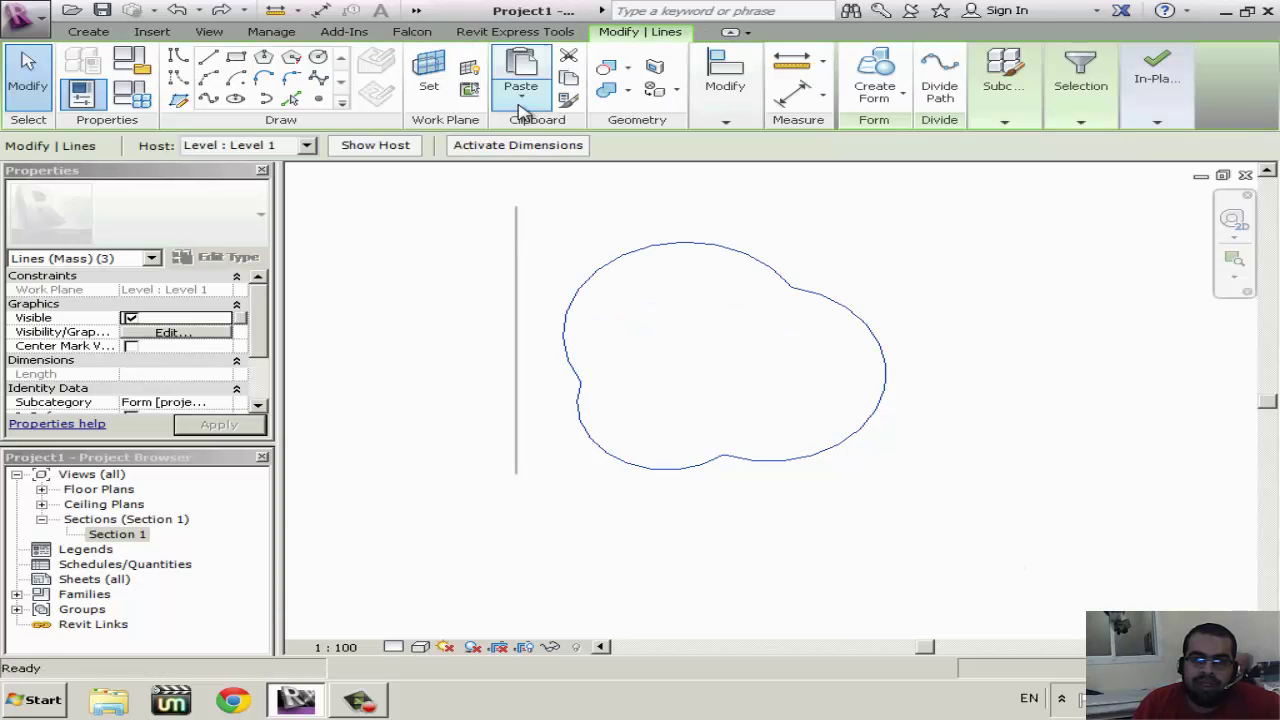
left_click(520, 95)
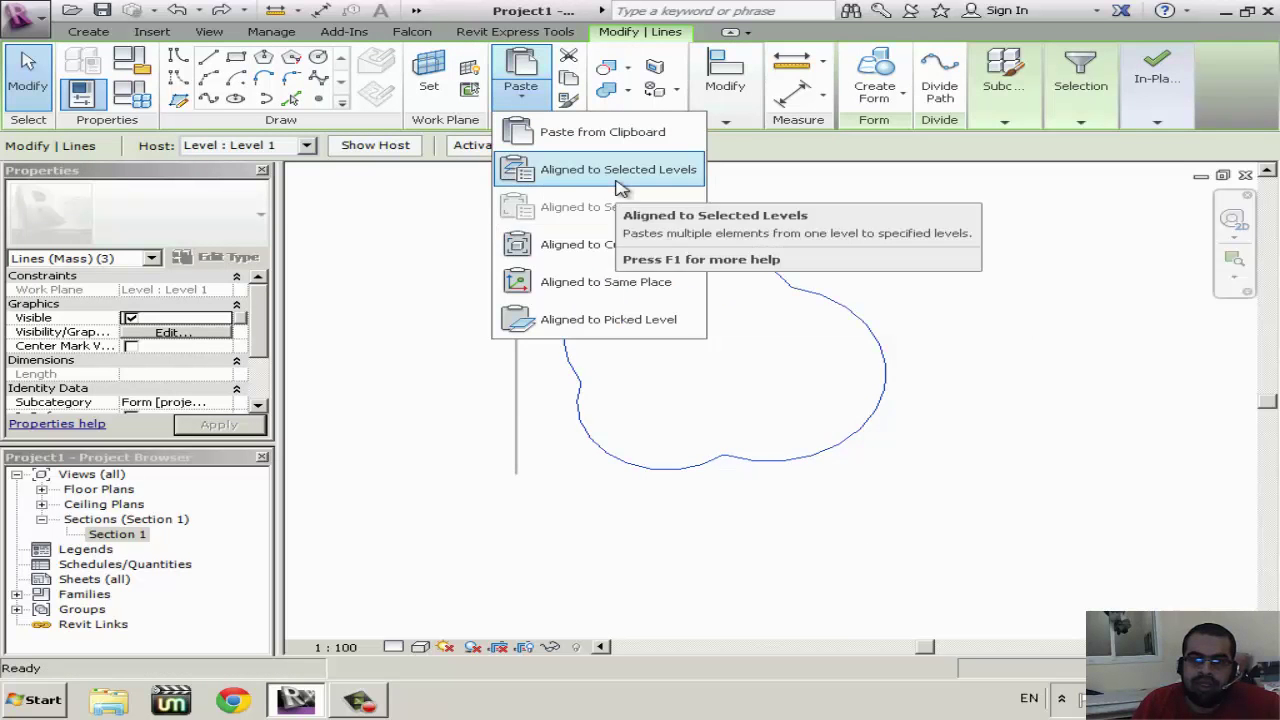
left_click(616, 172)
left_click(521, 238)
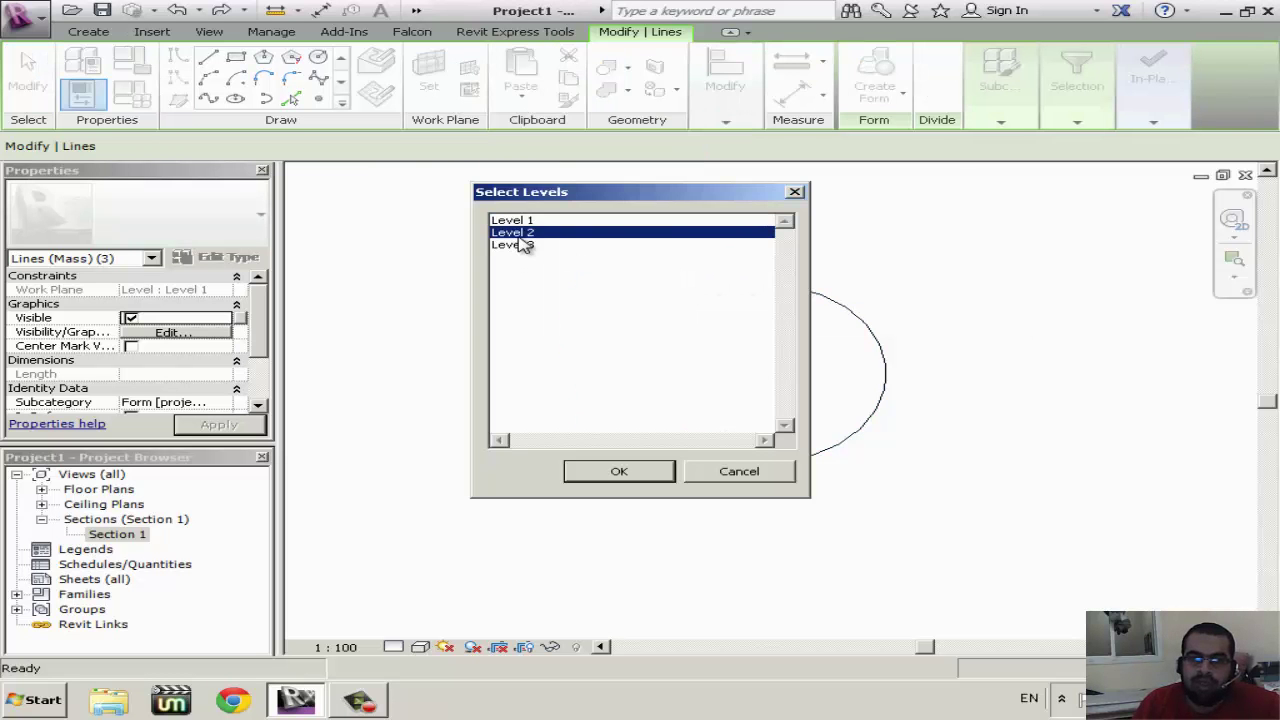
left_click(522, 246, "ctrl")
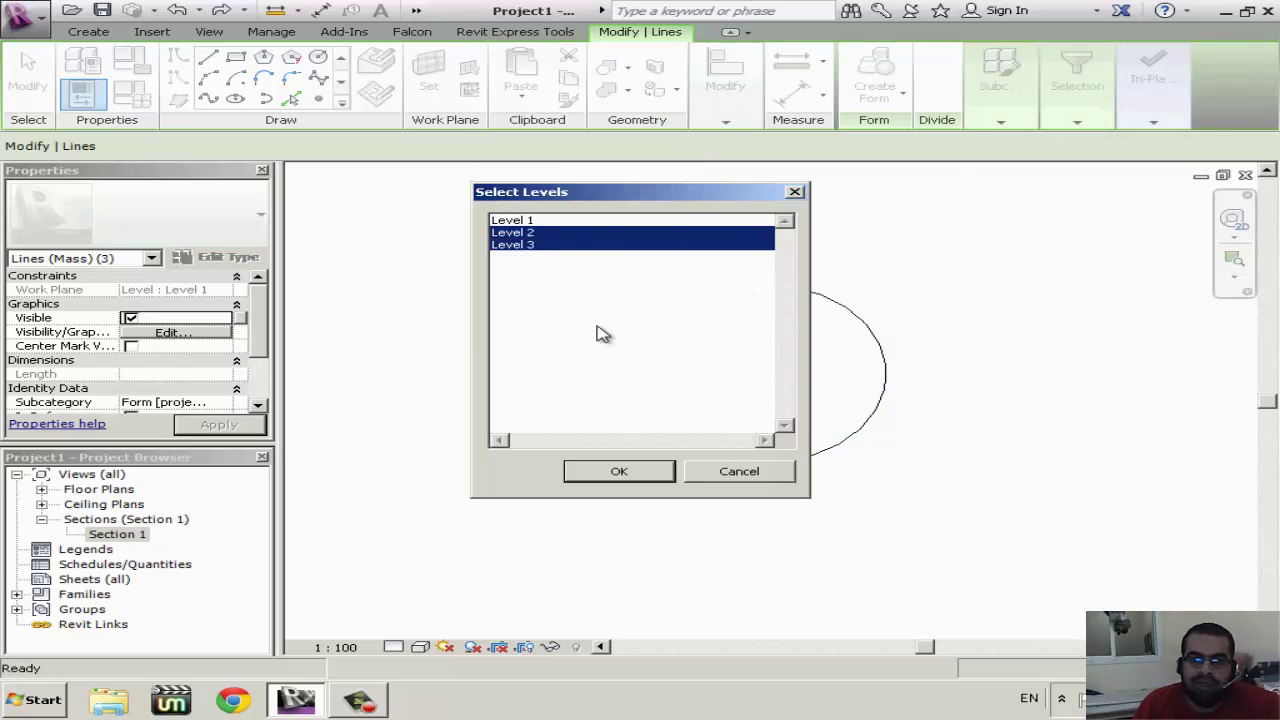
left_click(668, 478)
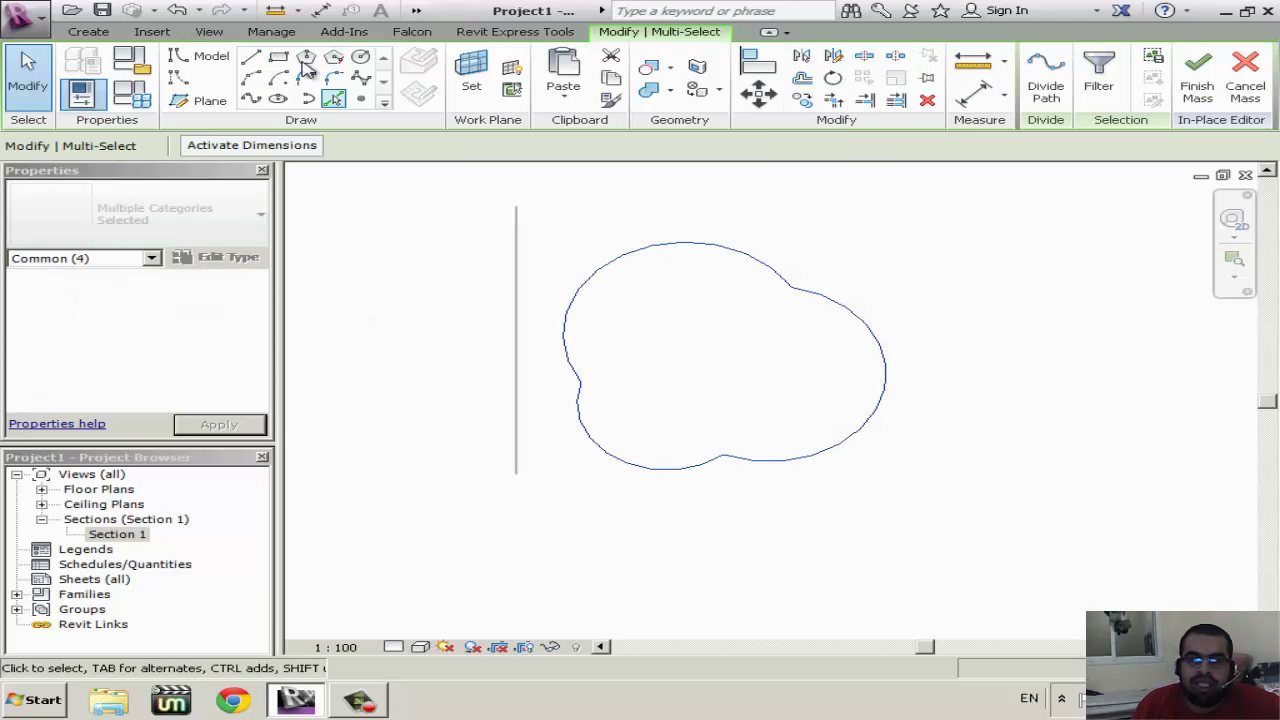
double_click(110, 489)
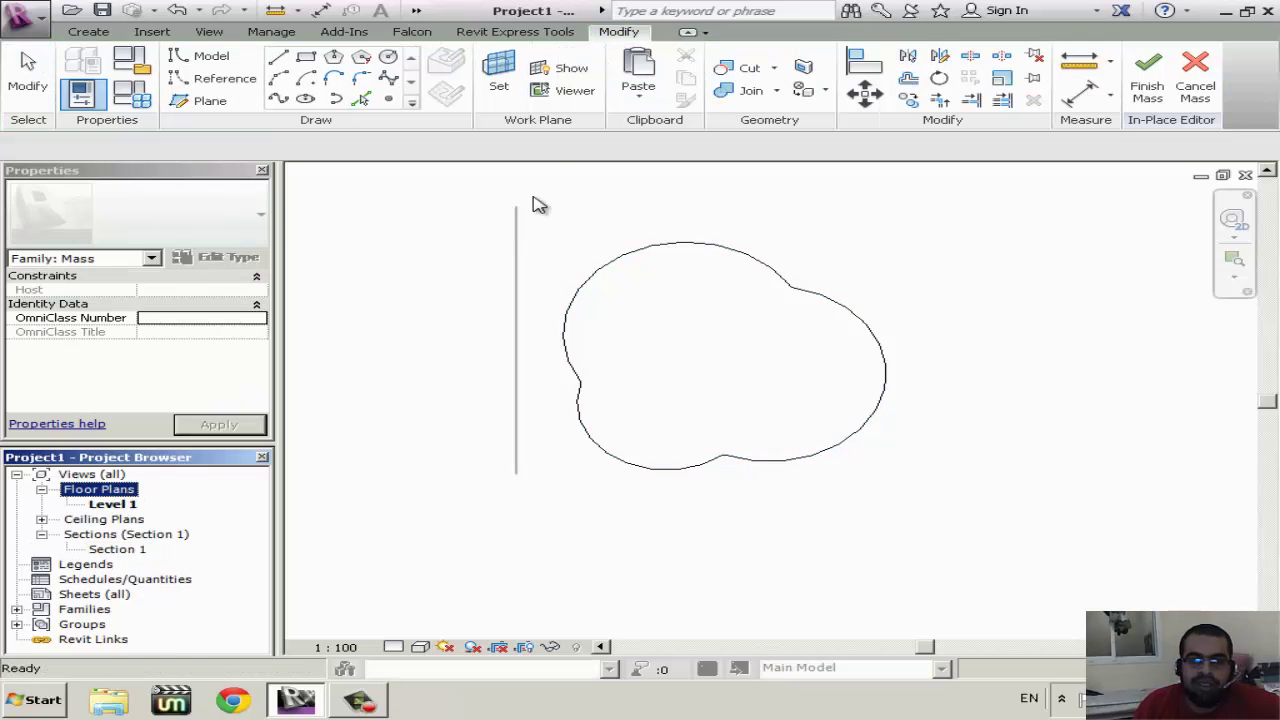
In the default 3D view, rotate the middle (Level 2) profile to a new angle
left_click(416, 10)
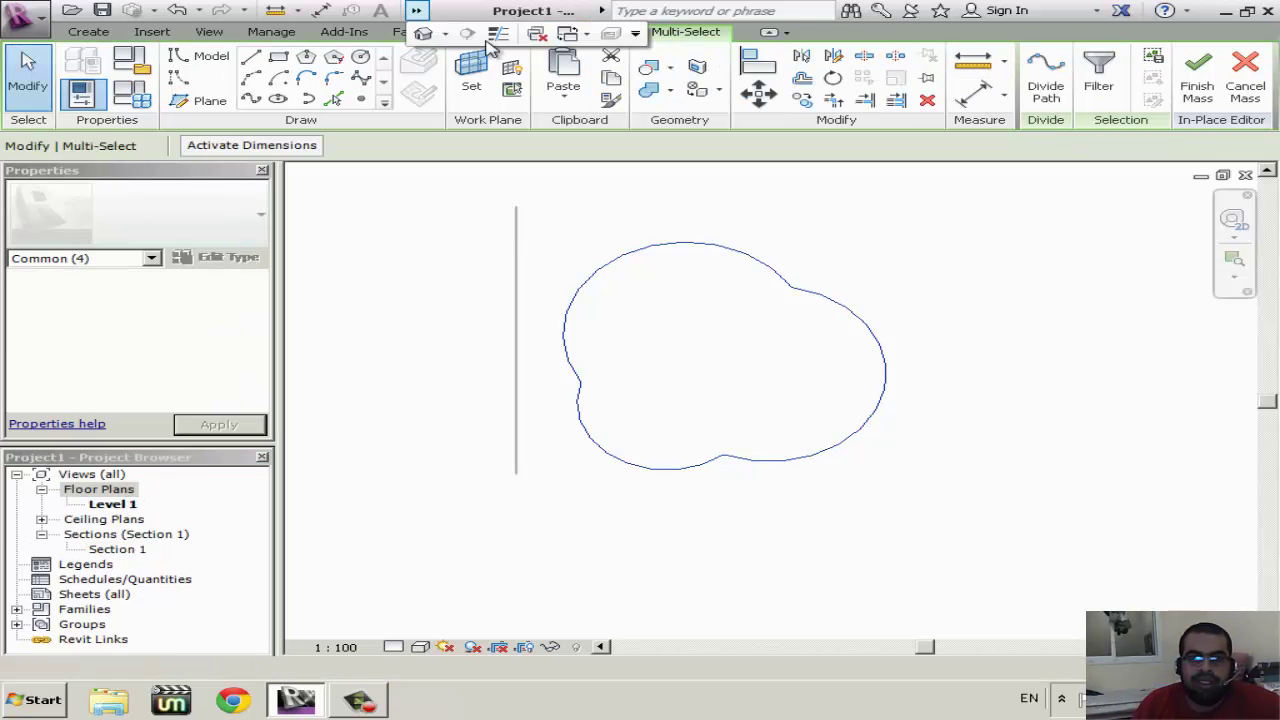
left_click(422, 30)
left_click(1005, 465)
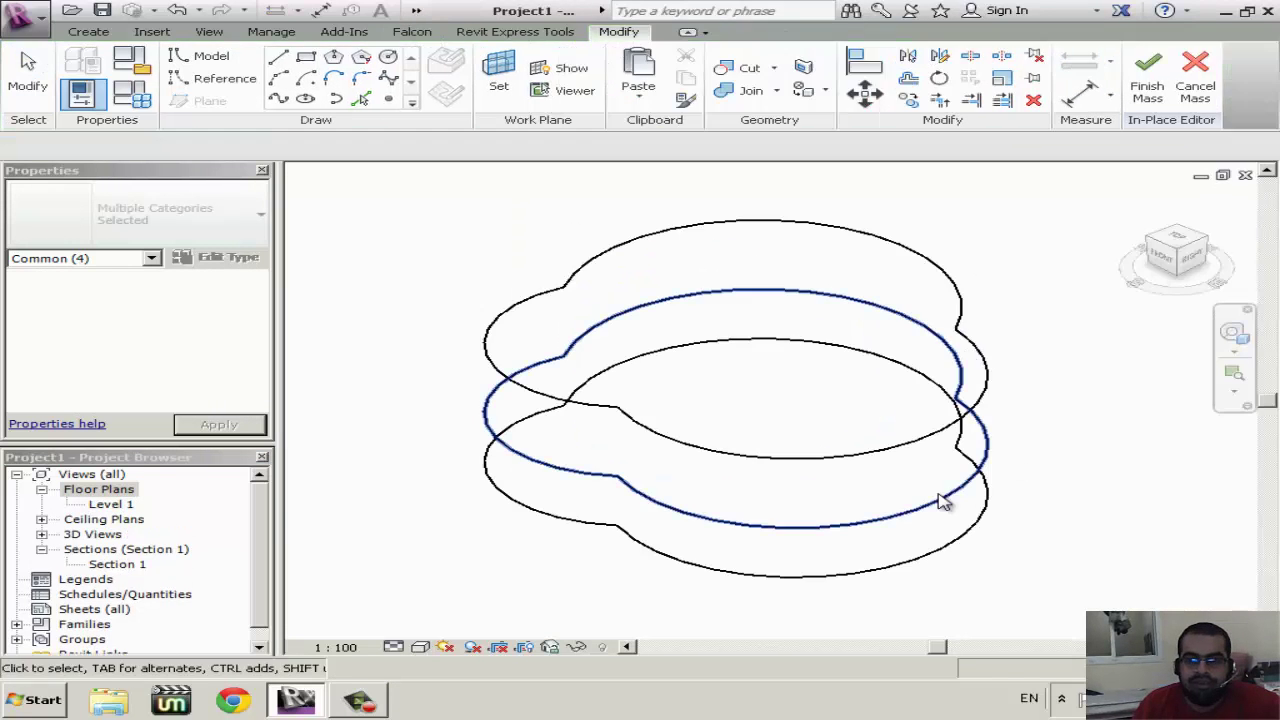
left_click(847, 528)
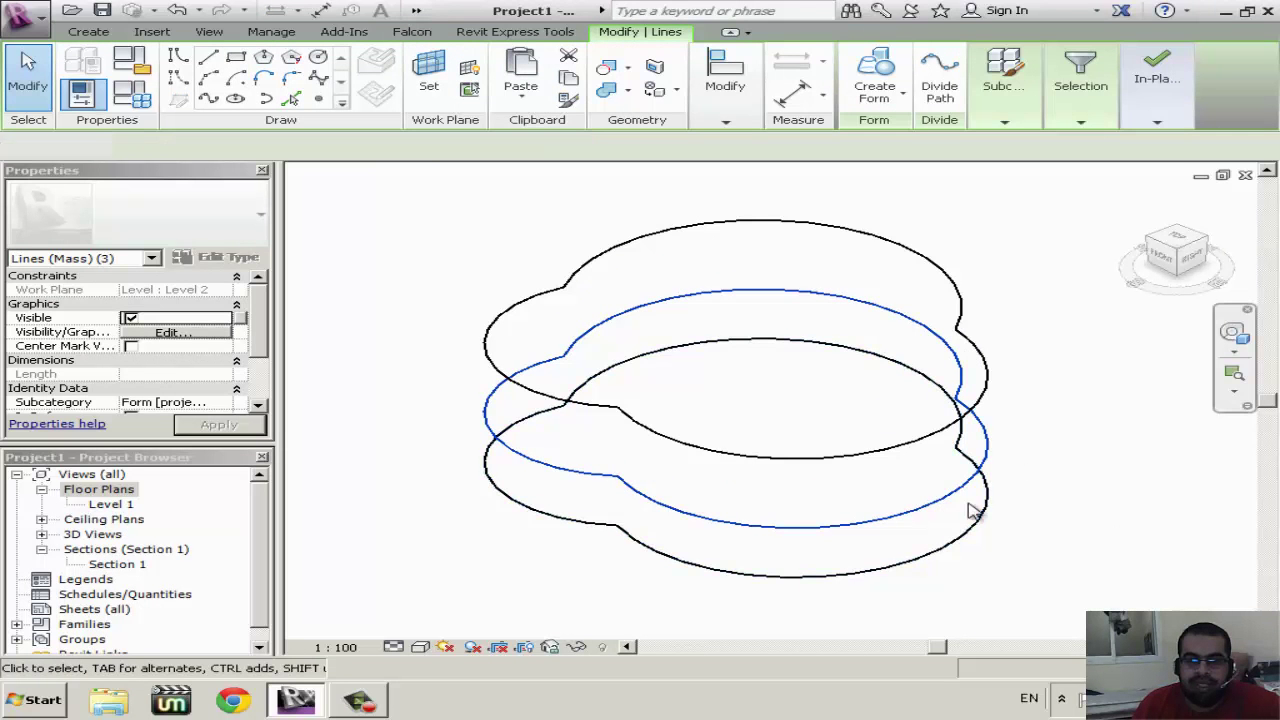
key("Escape")
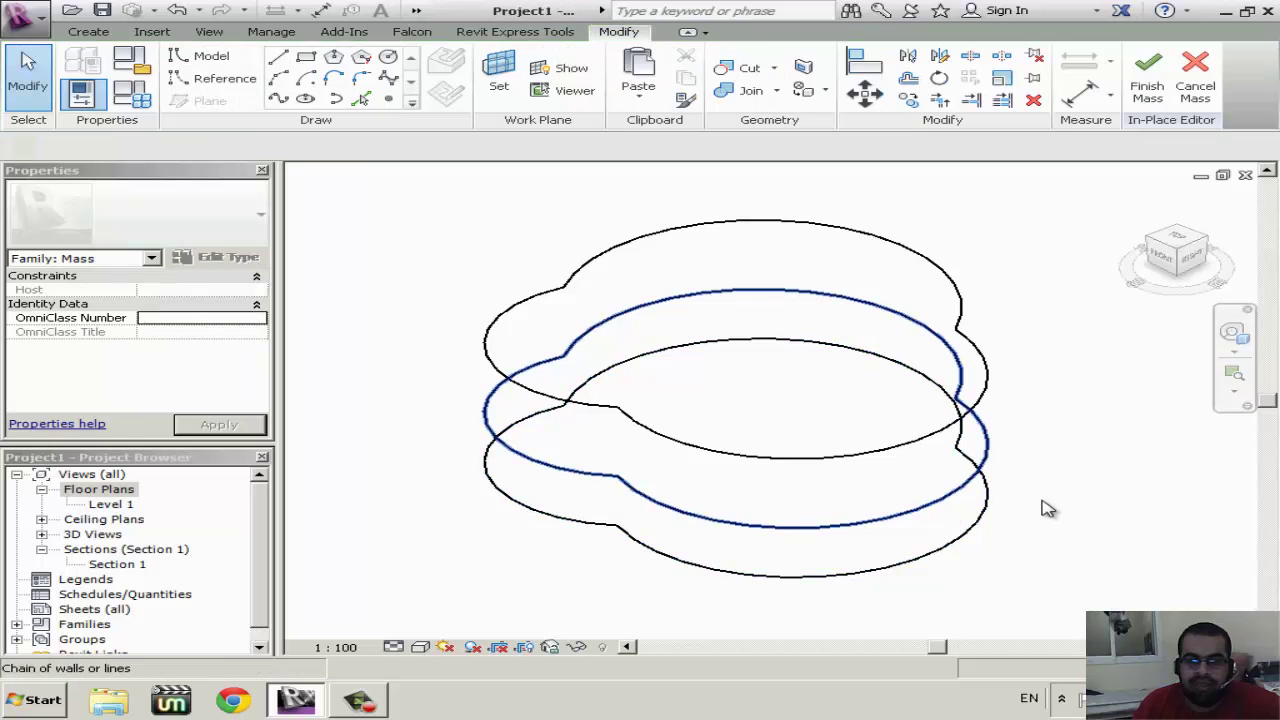
left_click(952, 505)
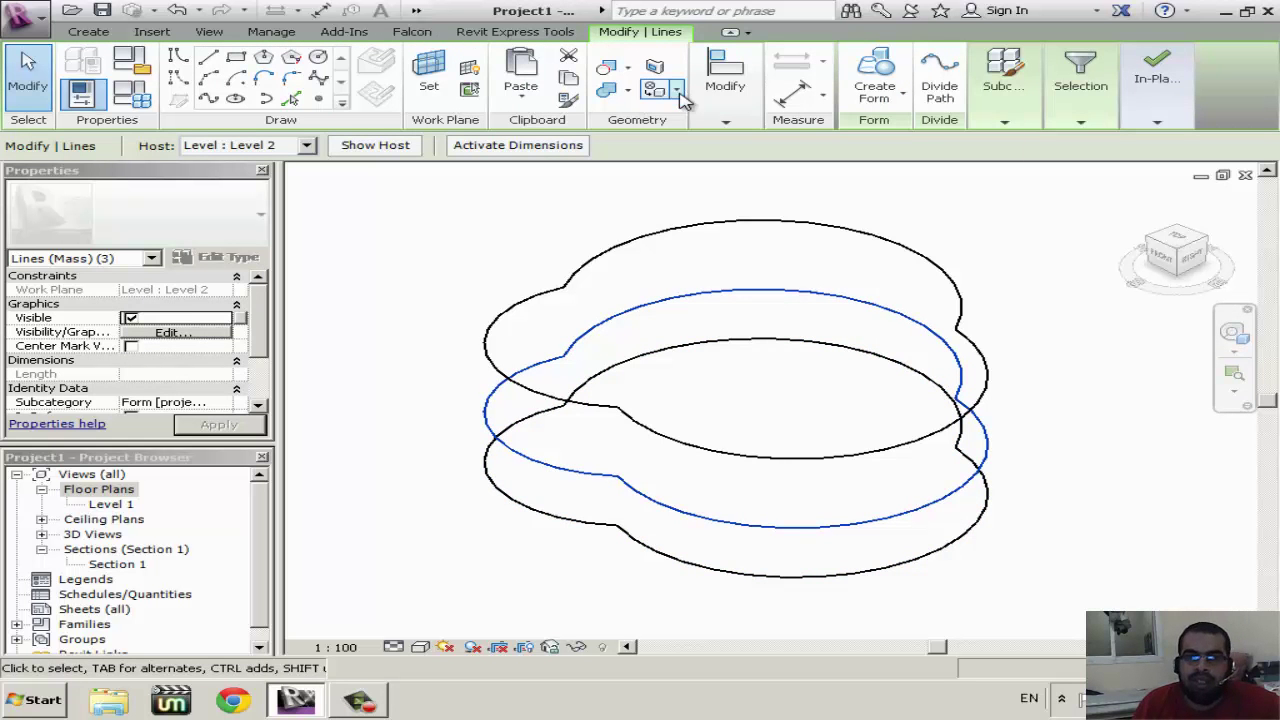
left_click(740, 100)
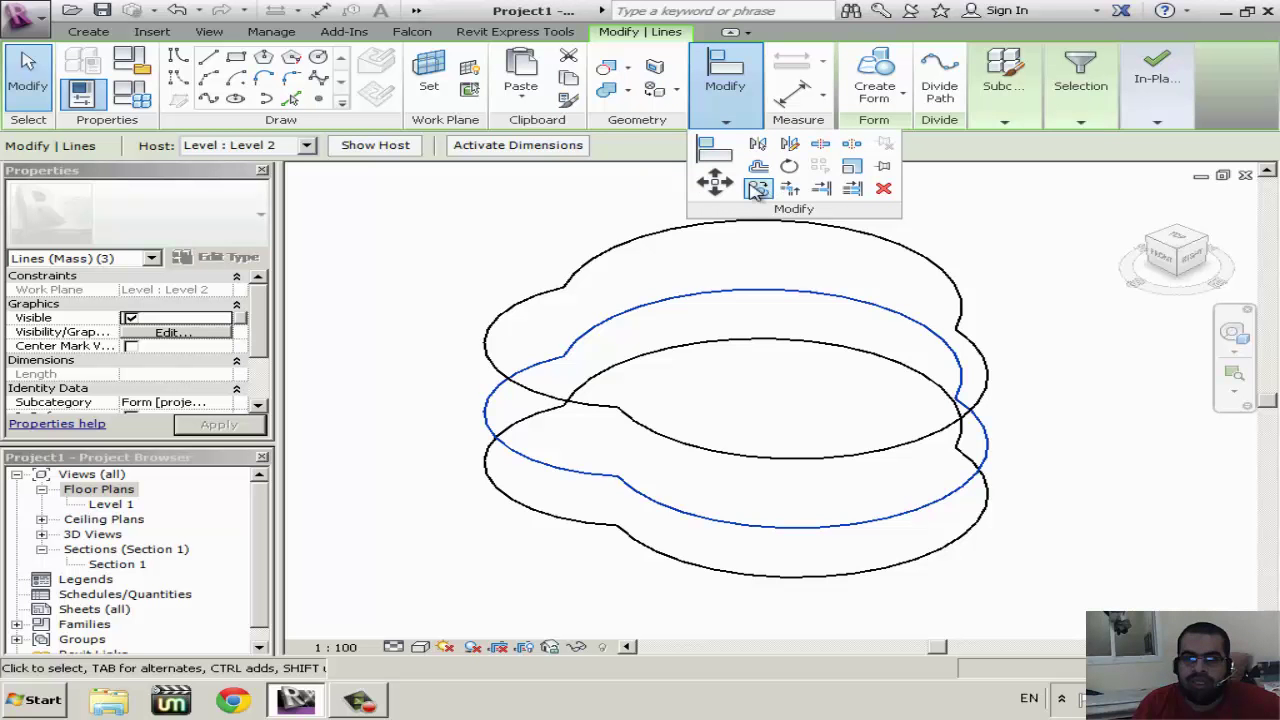
left_click(790, 172)
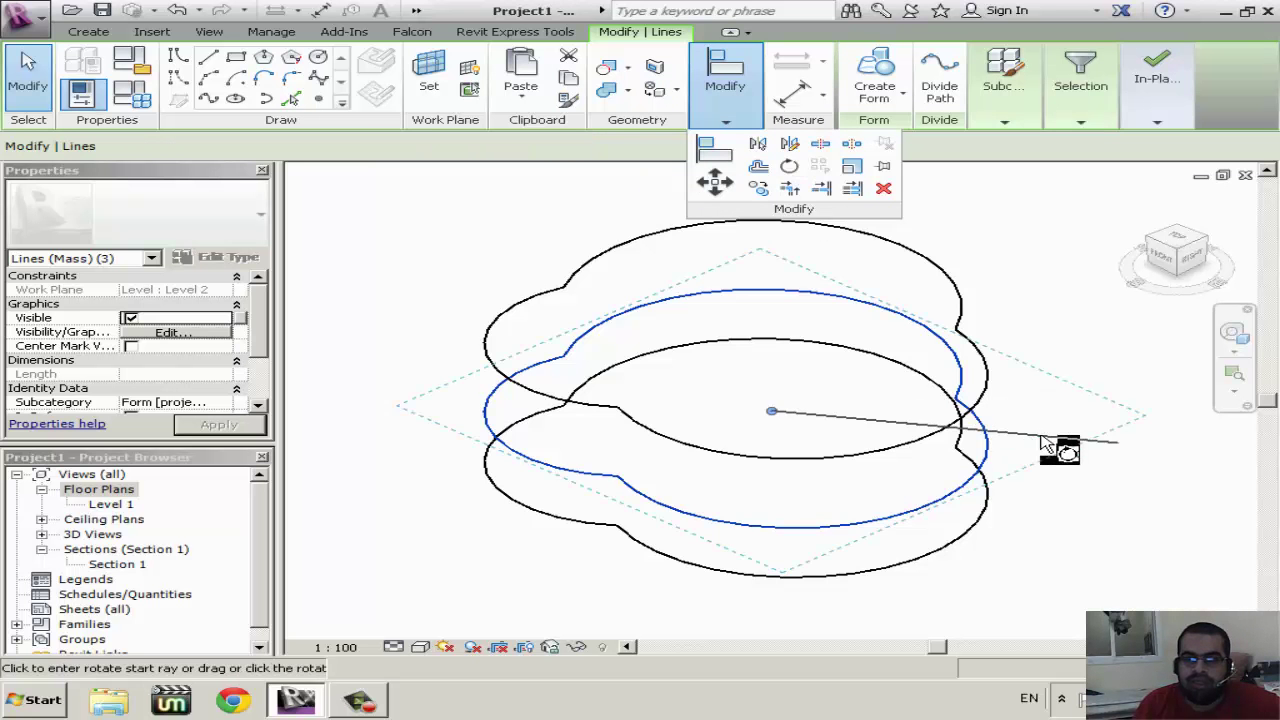
left_click(1030, 438)
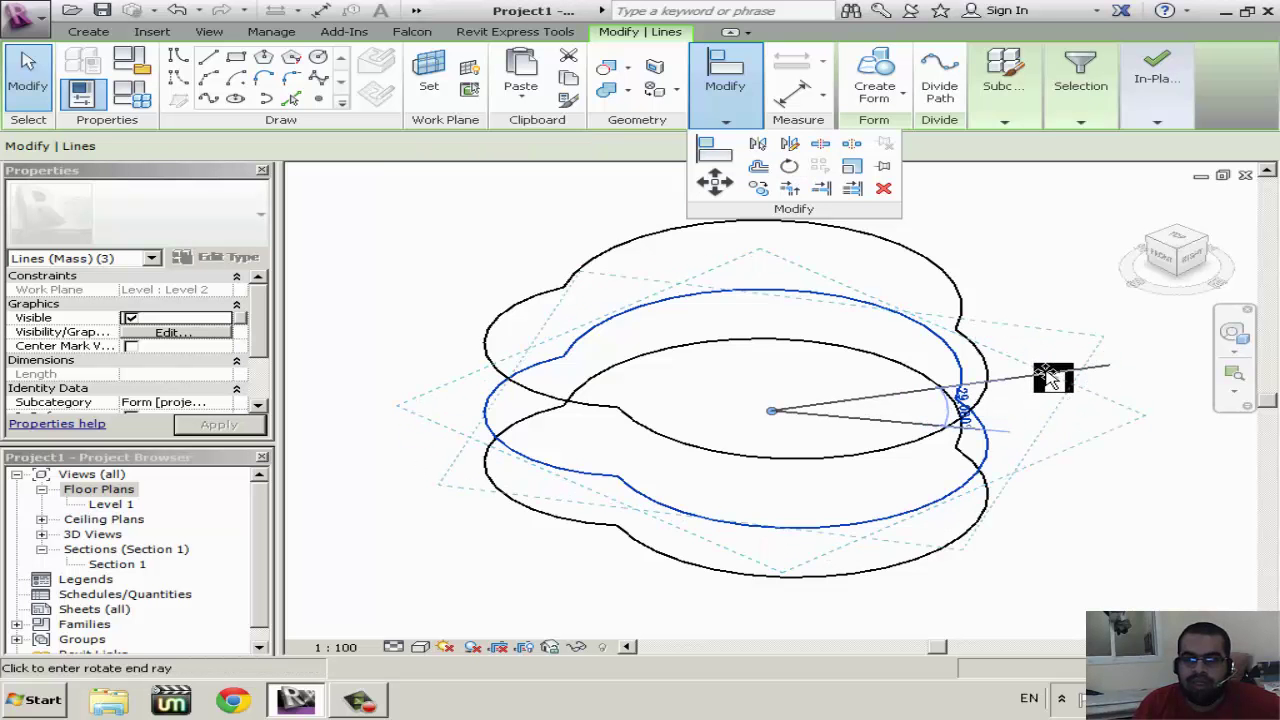
left_click(1178, 432)
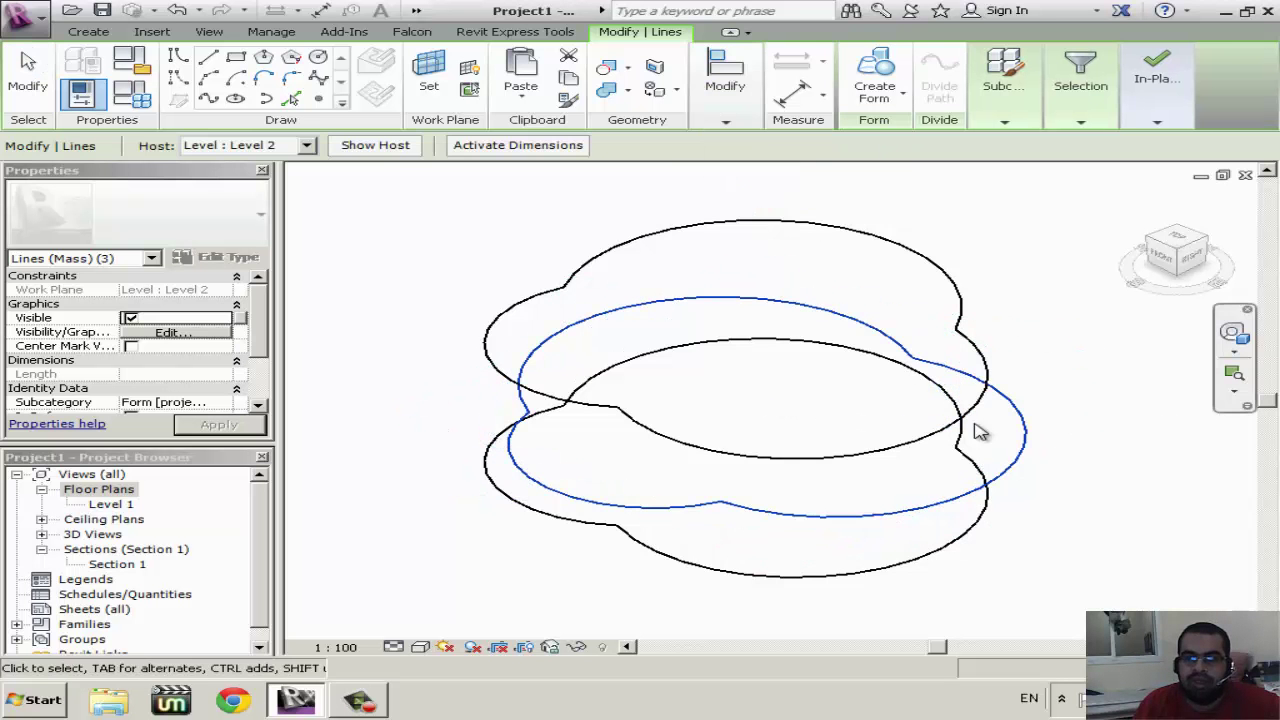
Move the top (Level 3) profile up and to the left
left_click(1055, 421)
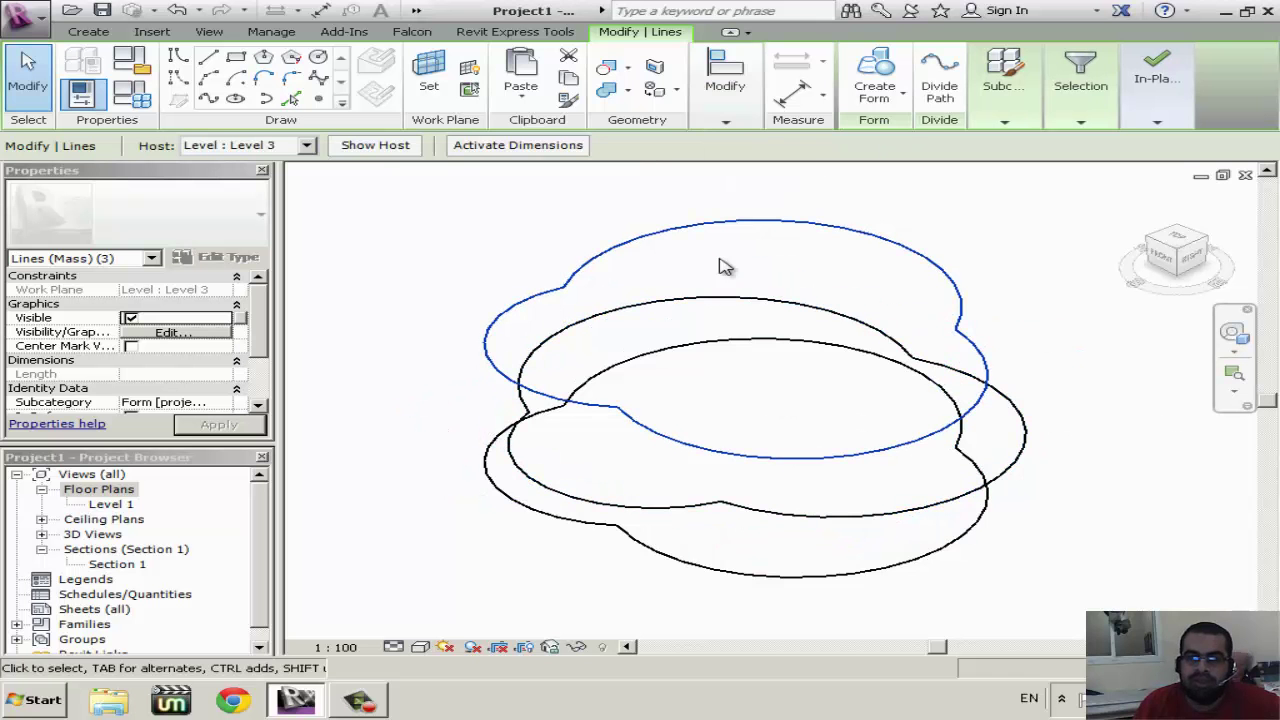
left_click(726, 121)
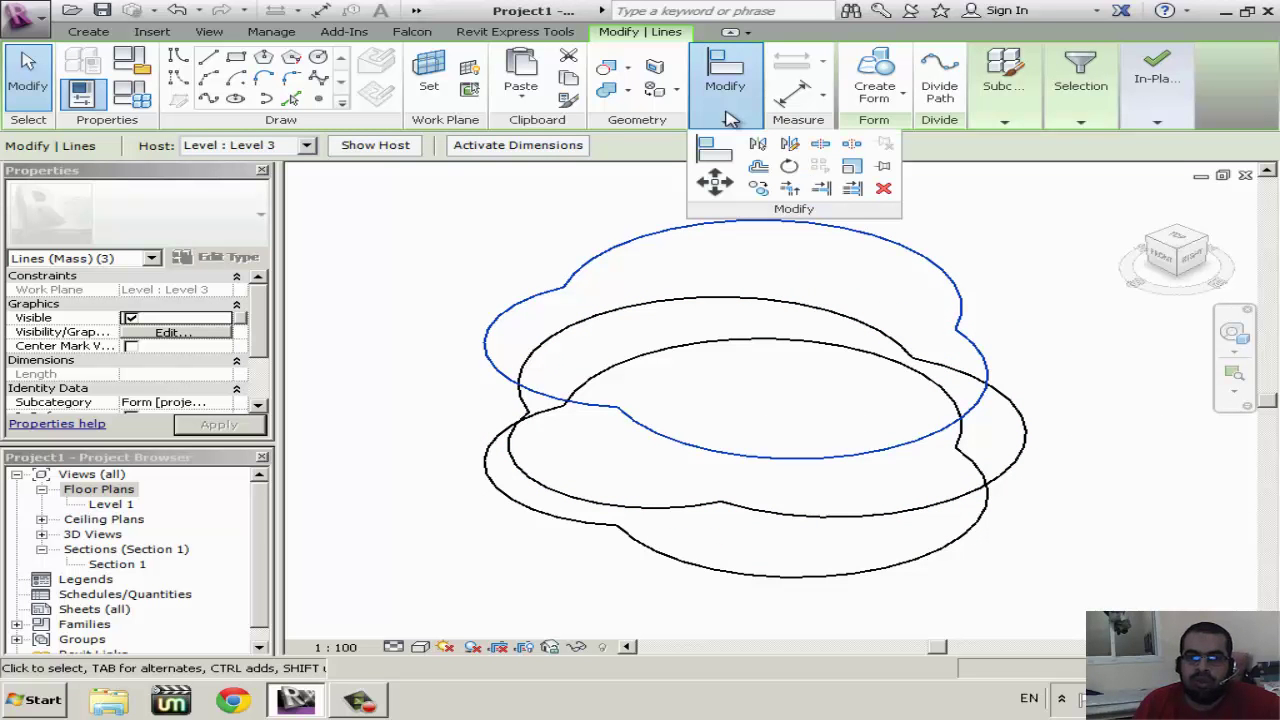
left_click(725, 183)
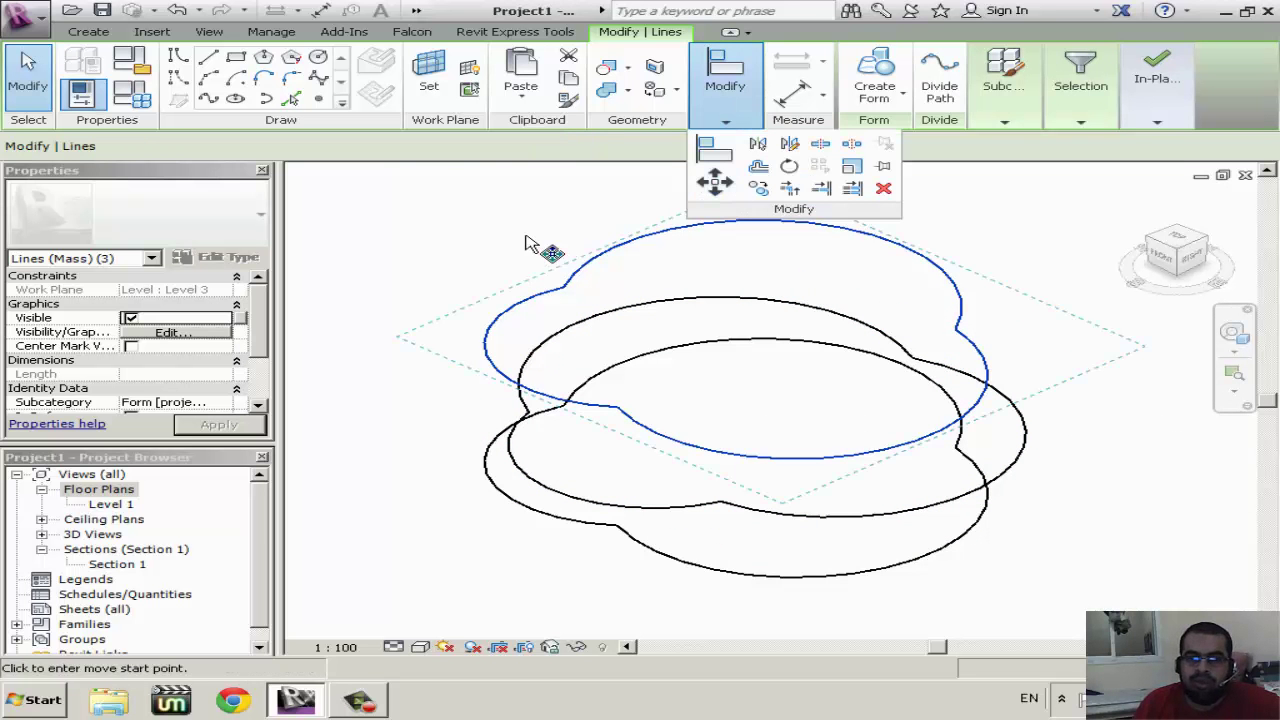
left_click(494, 228)
left_click(451, 208)
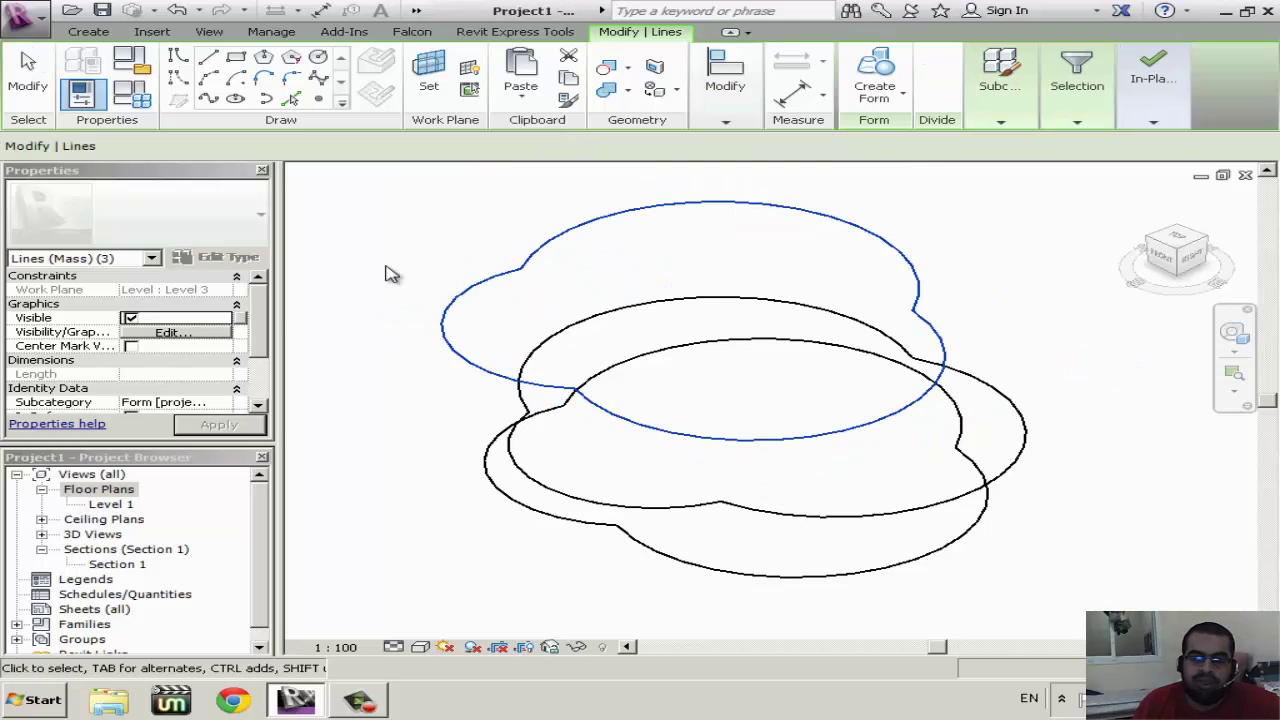
key("Escape")
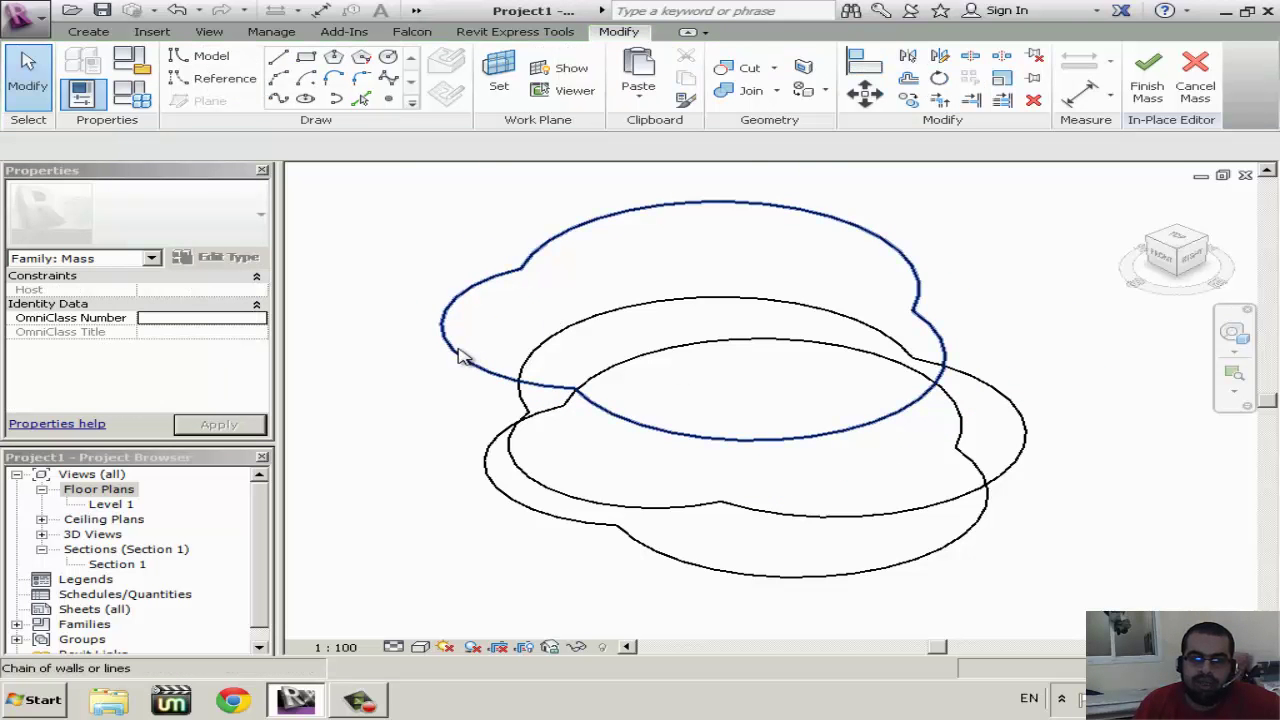
Loft all three staggered profiles into a single twisted solid form
left_click_drag(408, 174, 1170, 607)
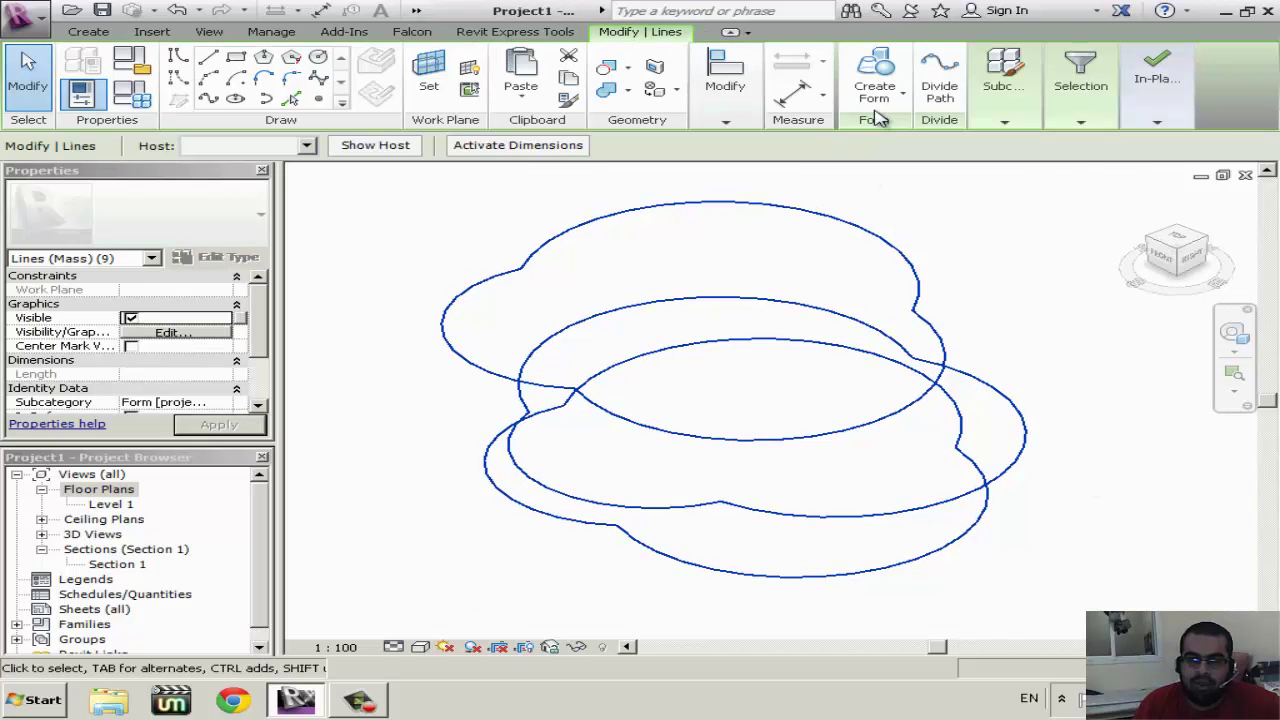
left_click(876, 100)
left_click(886, 140)
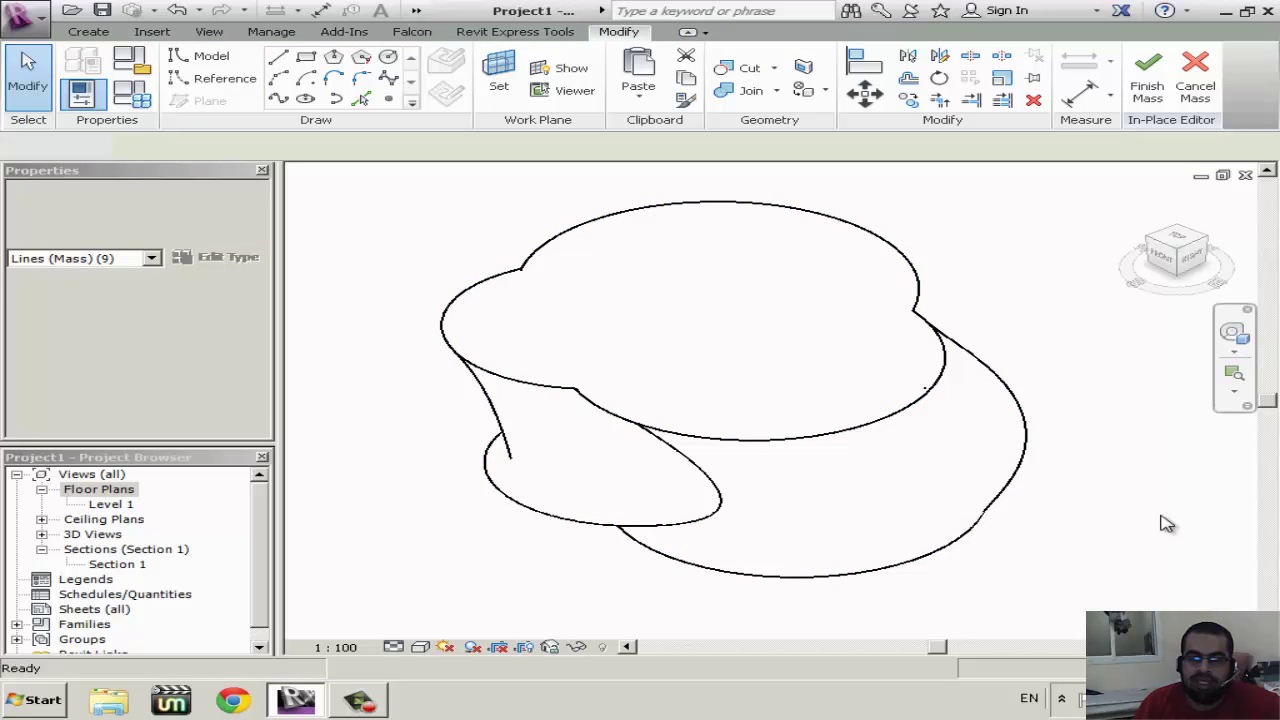
left_click(903, 178)
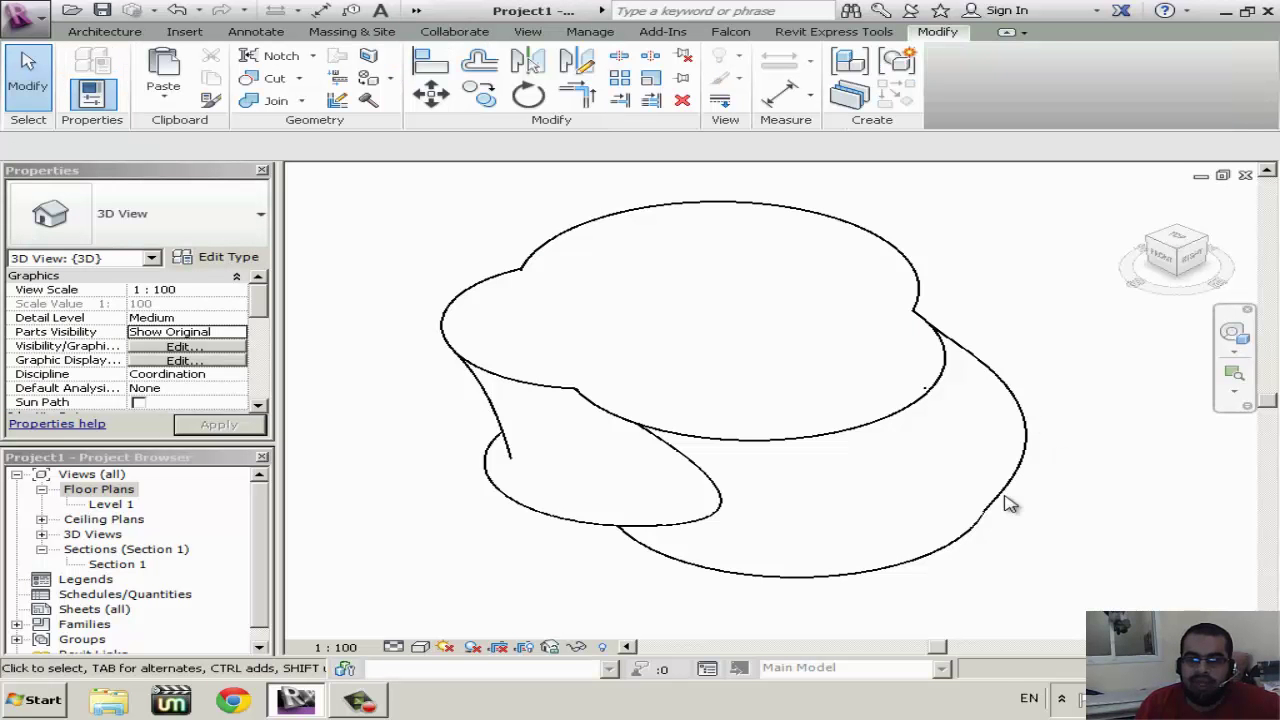
Use Wall by Face to host a basic wall on a curved face of the mass
left_click(330, 36)
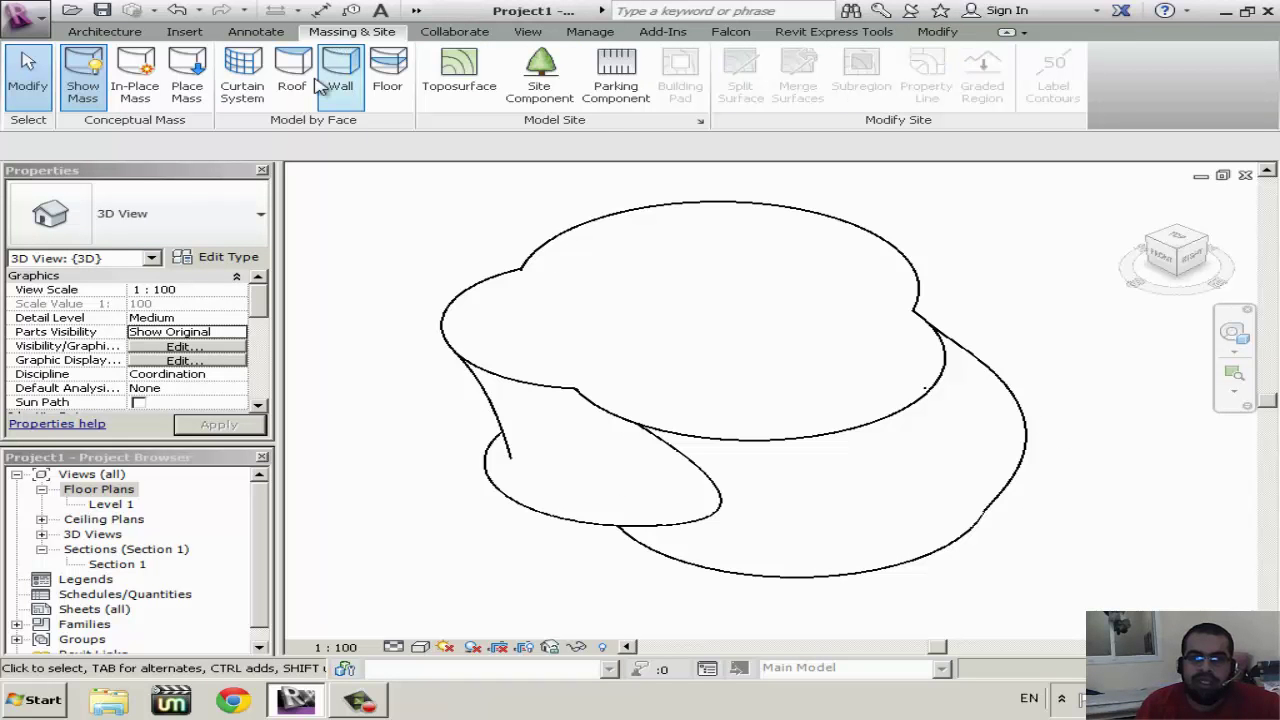
left_click(340, 64)
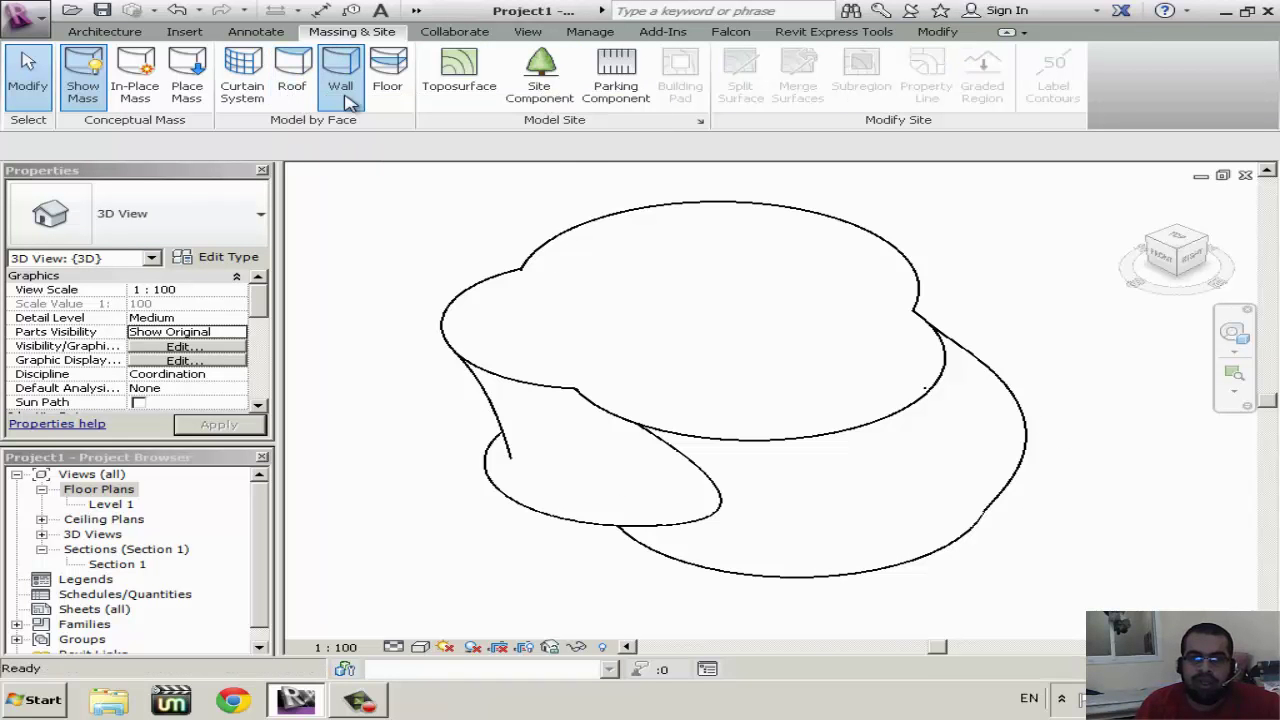
left_click(728, 514)
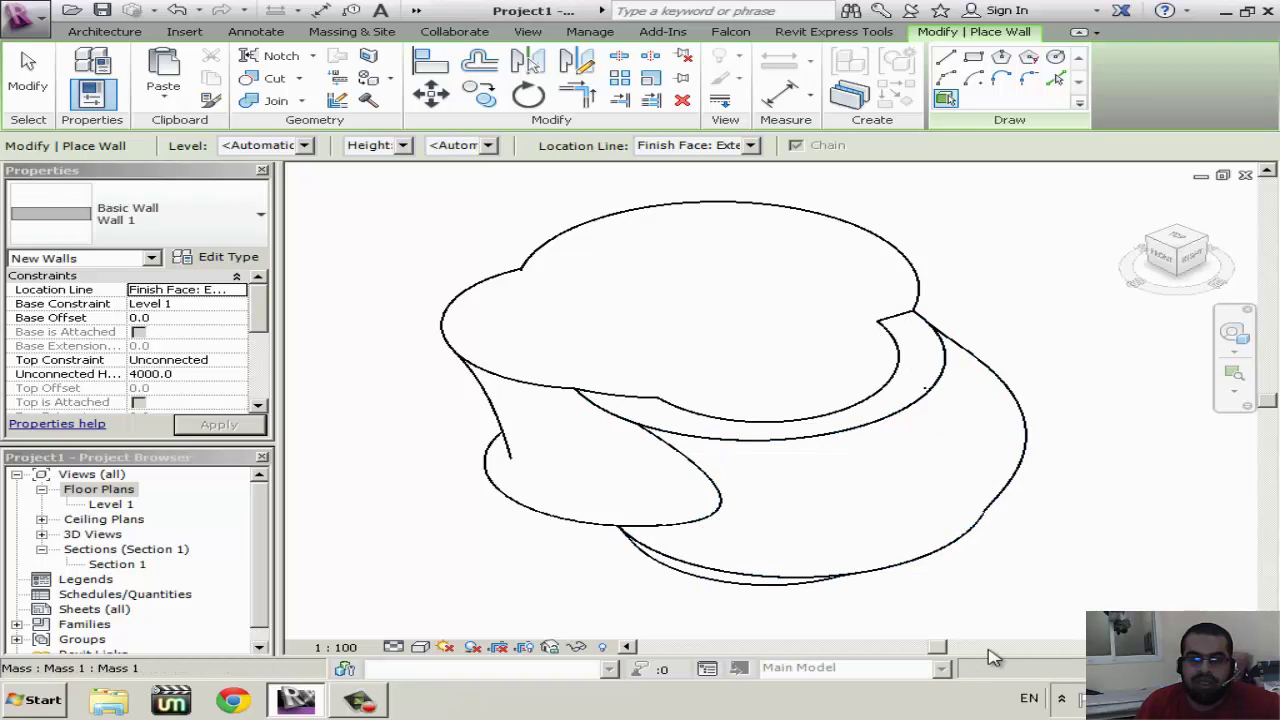
left_click(352, 31)
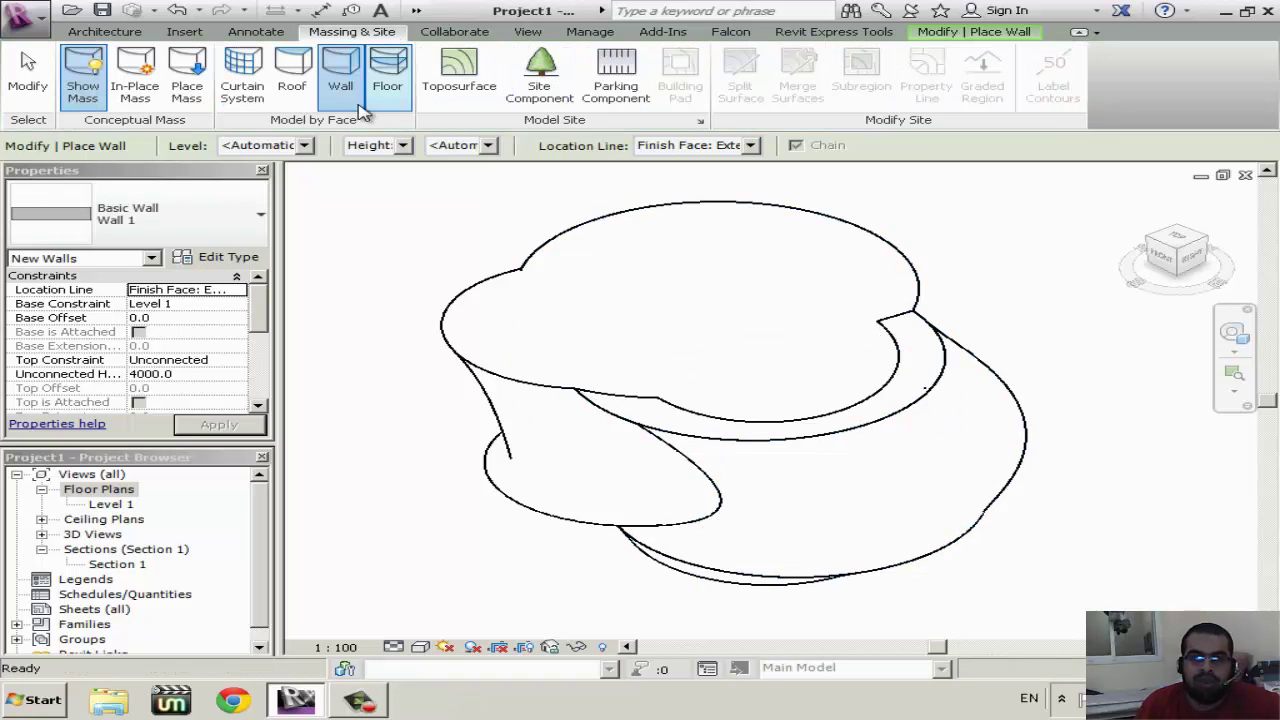
Create a curtain system by face on the mass's left lofted face
left_click(261, 110)
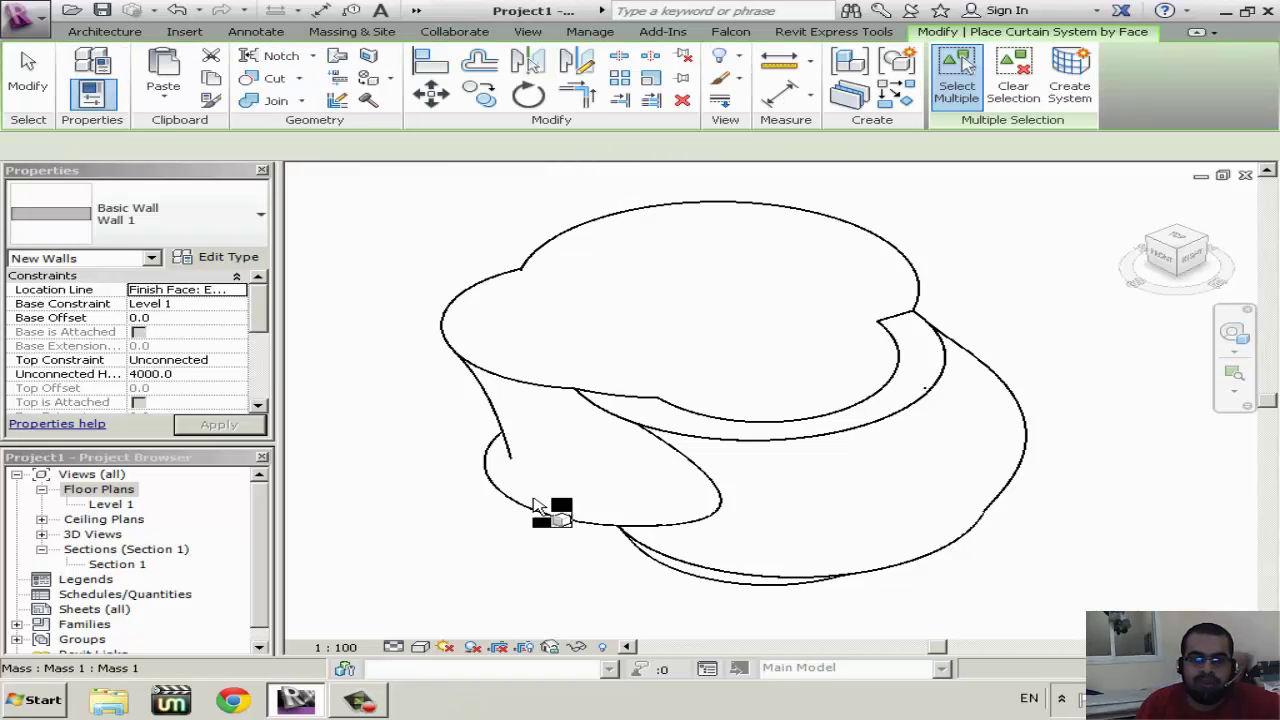
left_click(557, 516)
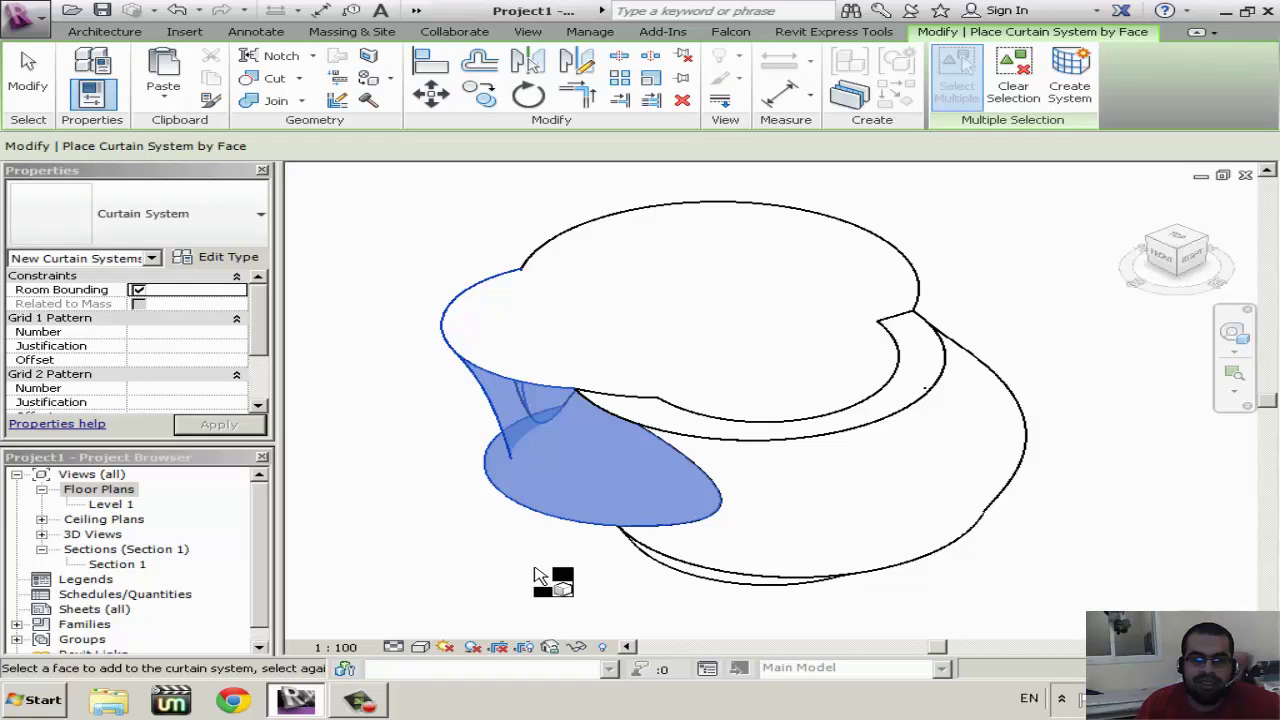
left_click(1070, 86)
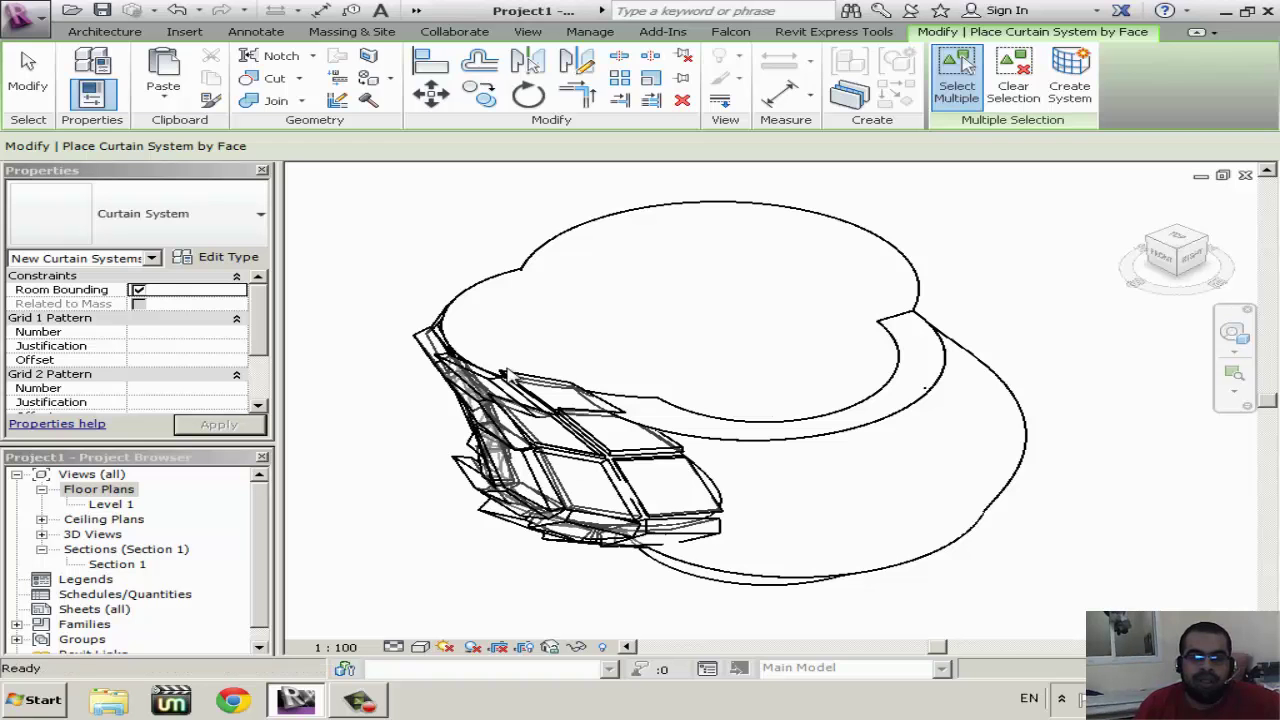
Select the new curtain system and open its type properties
key("Escape")
left_click(515, 390)
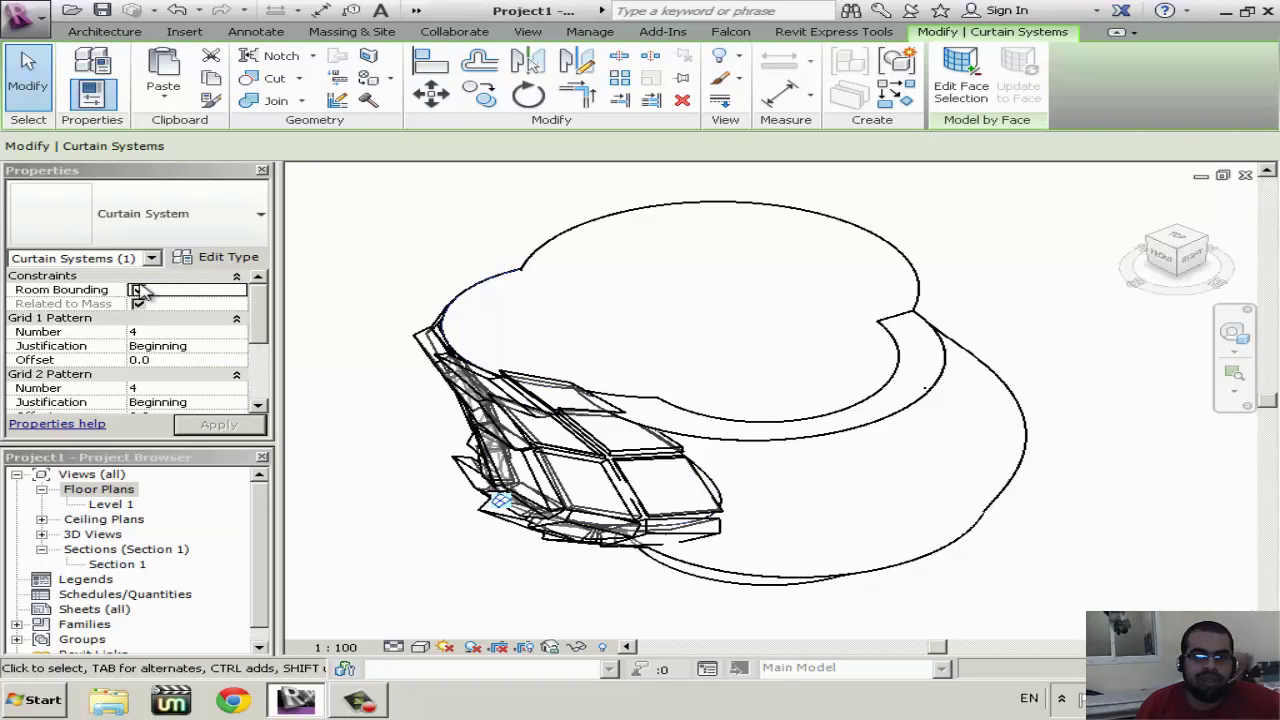
left_click(215, 257)
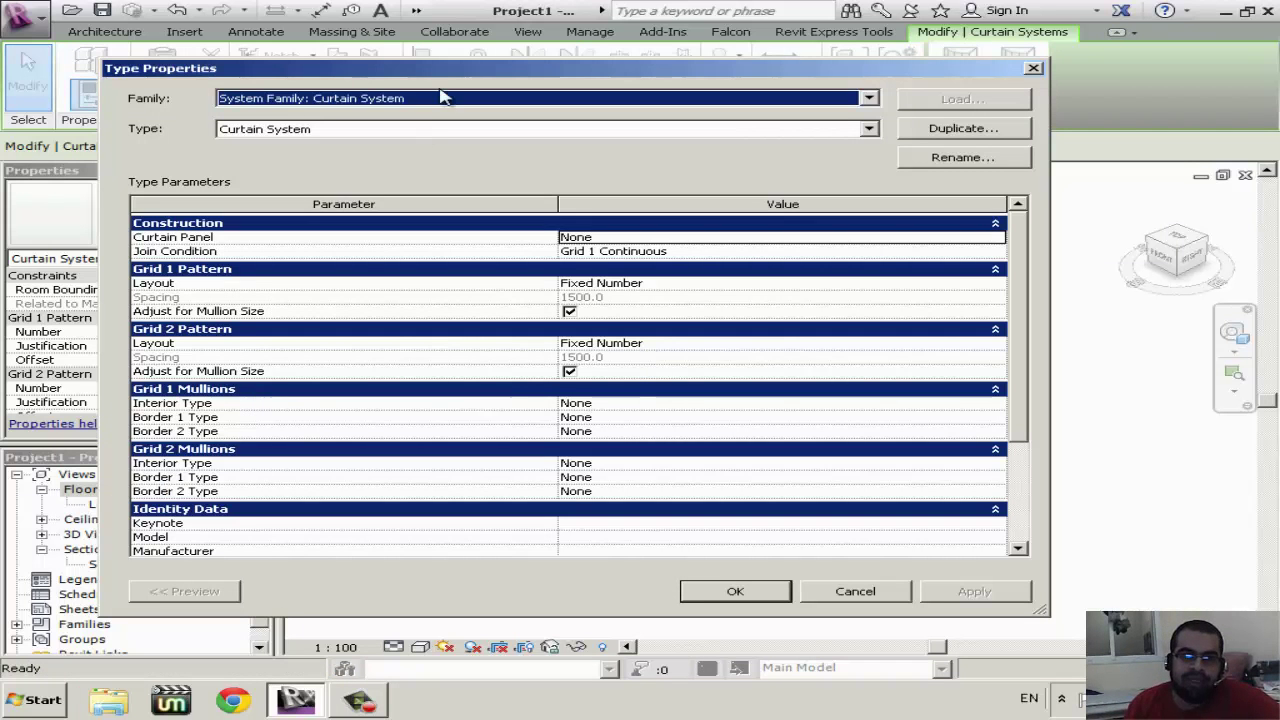
Keep join condition Grid 1 Continuous and Grid 1 layout Fixed Number, then cancel and deselect
left_click_drag(435, 80, 389, 46)
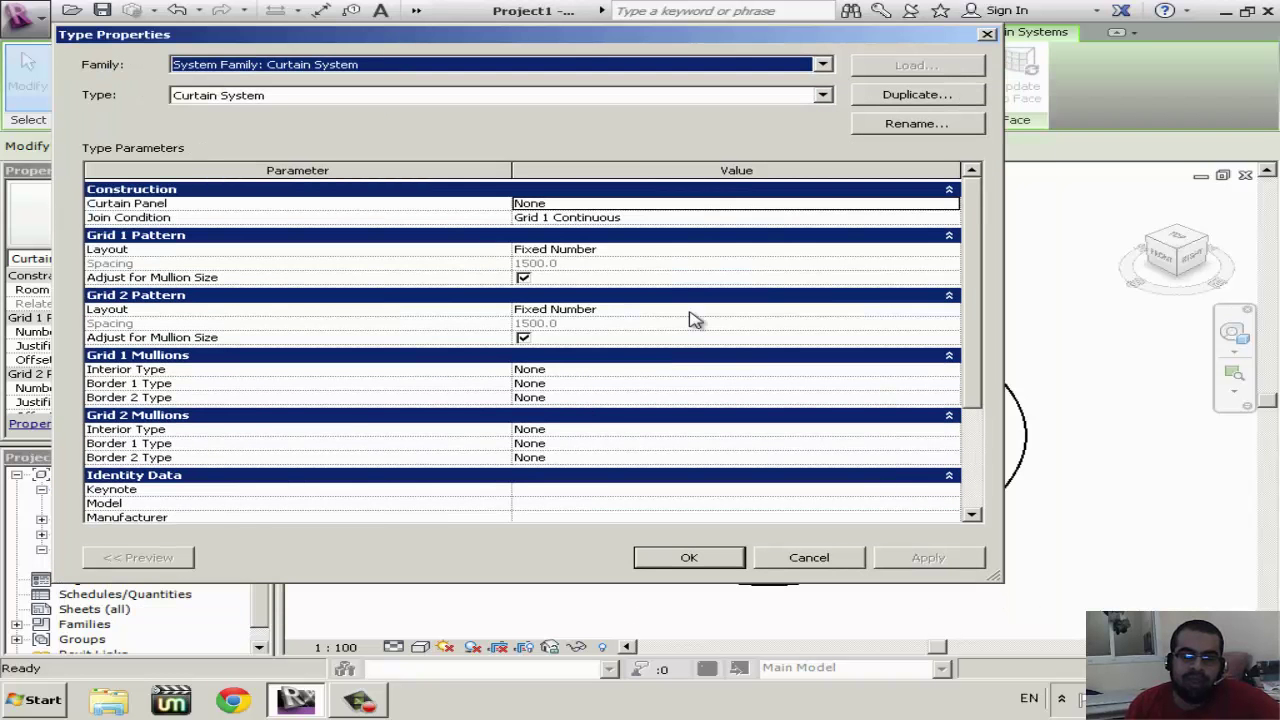
left_click(950, 219)
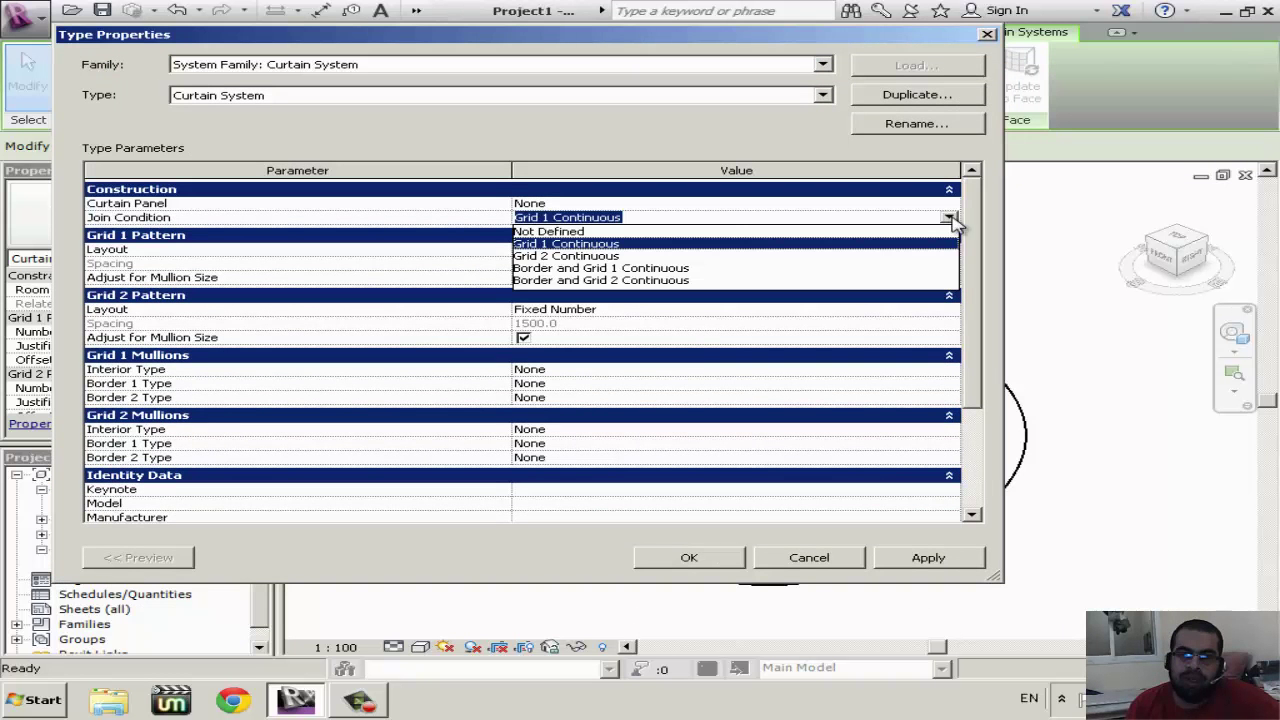
left_click(948, 221)
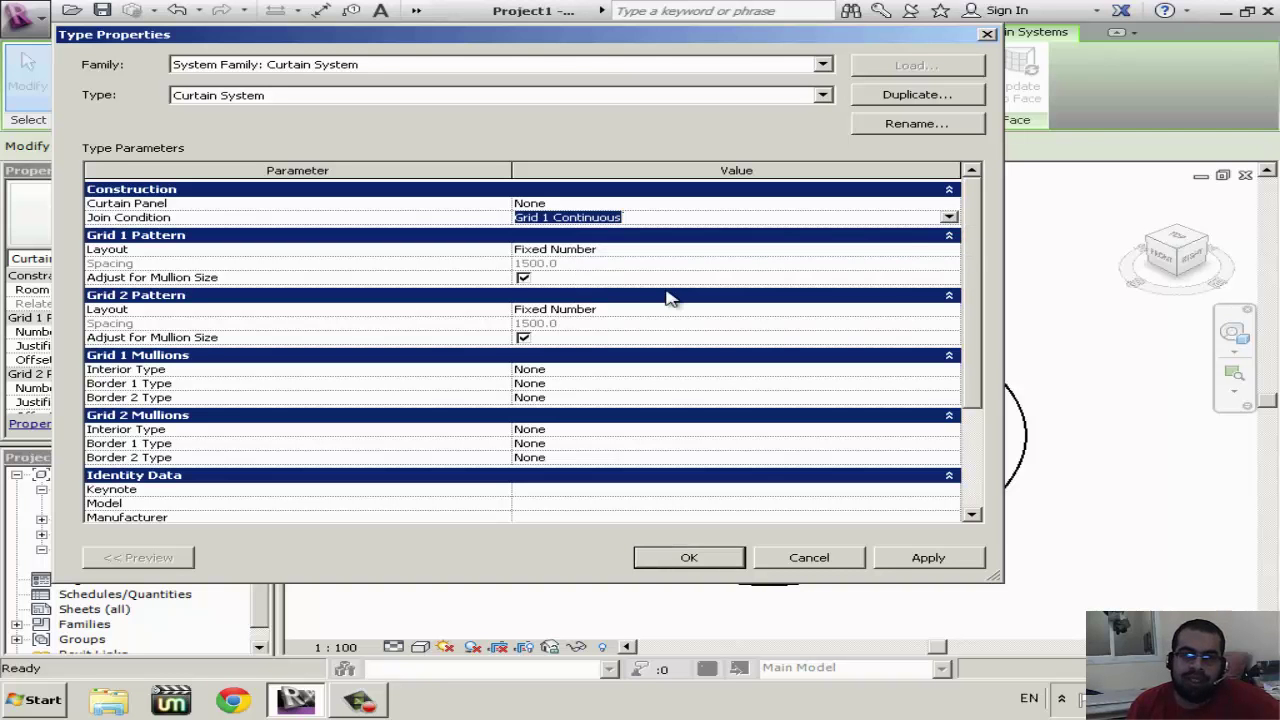
left_click(950, 250)
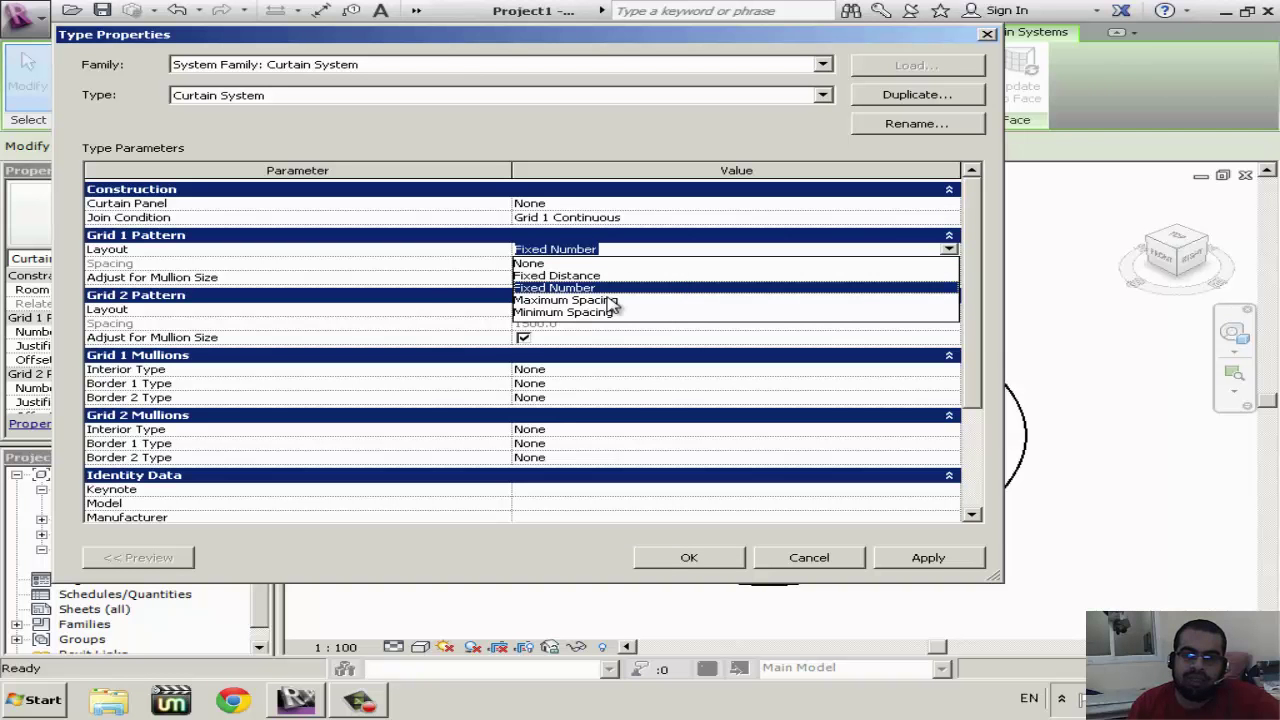
left_click(415, 277)
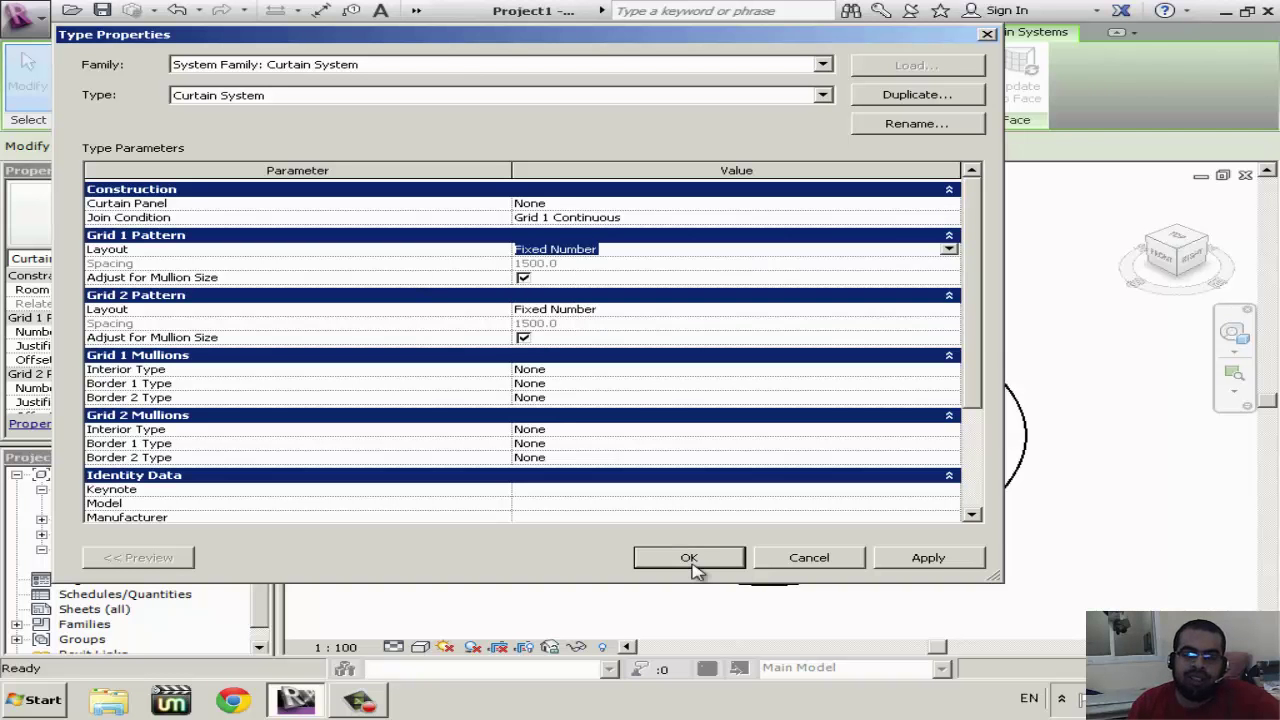
left_click(786, 561)
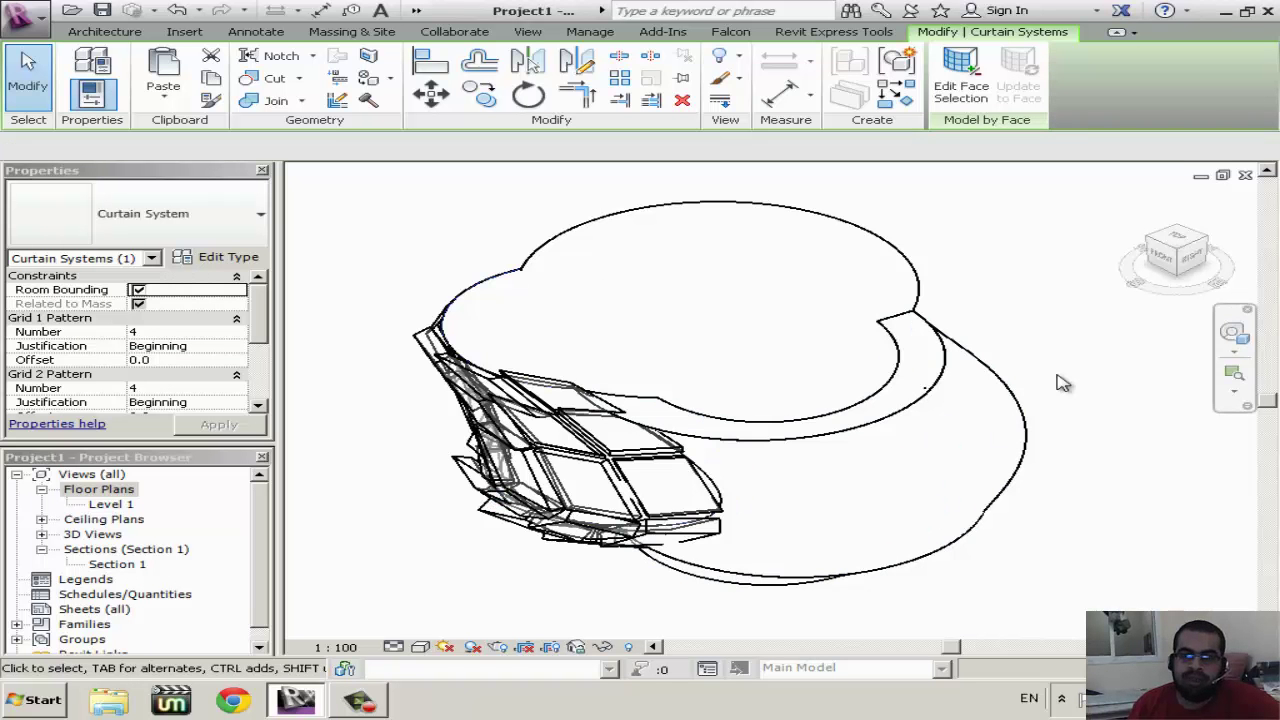
key("Escape")
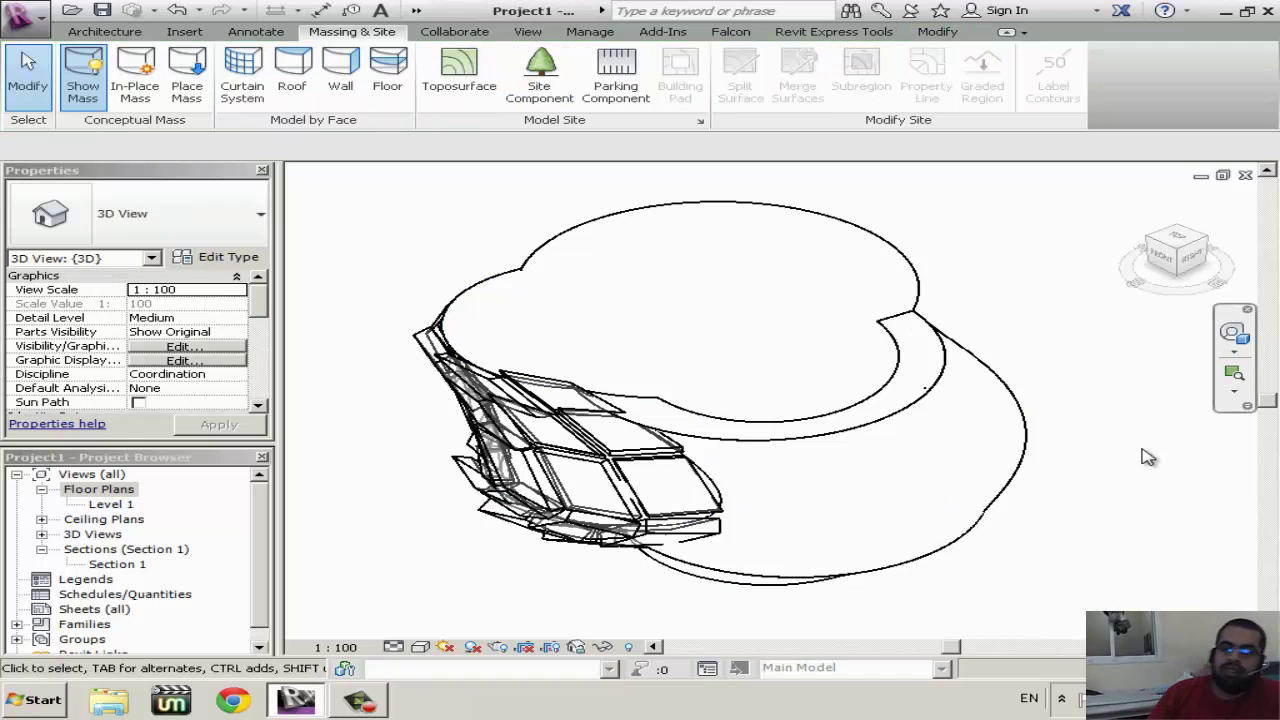